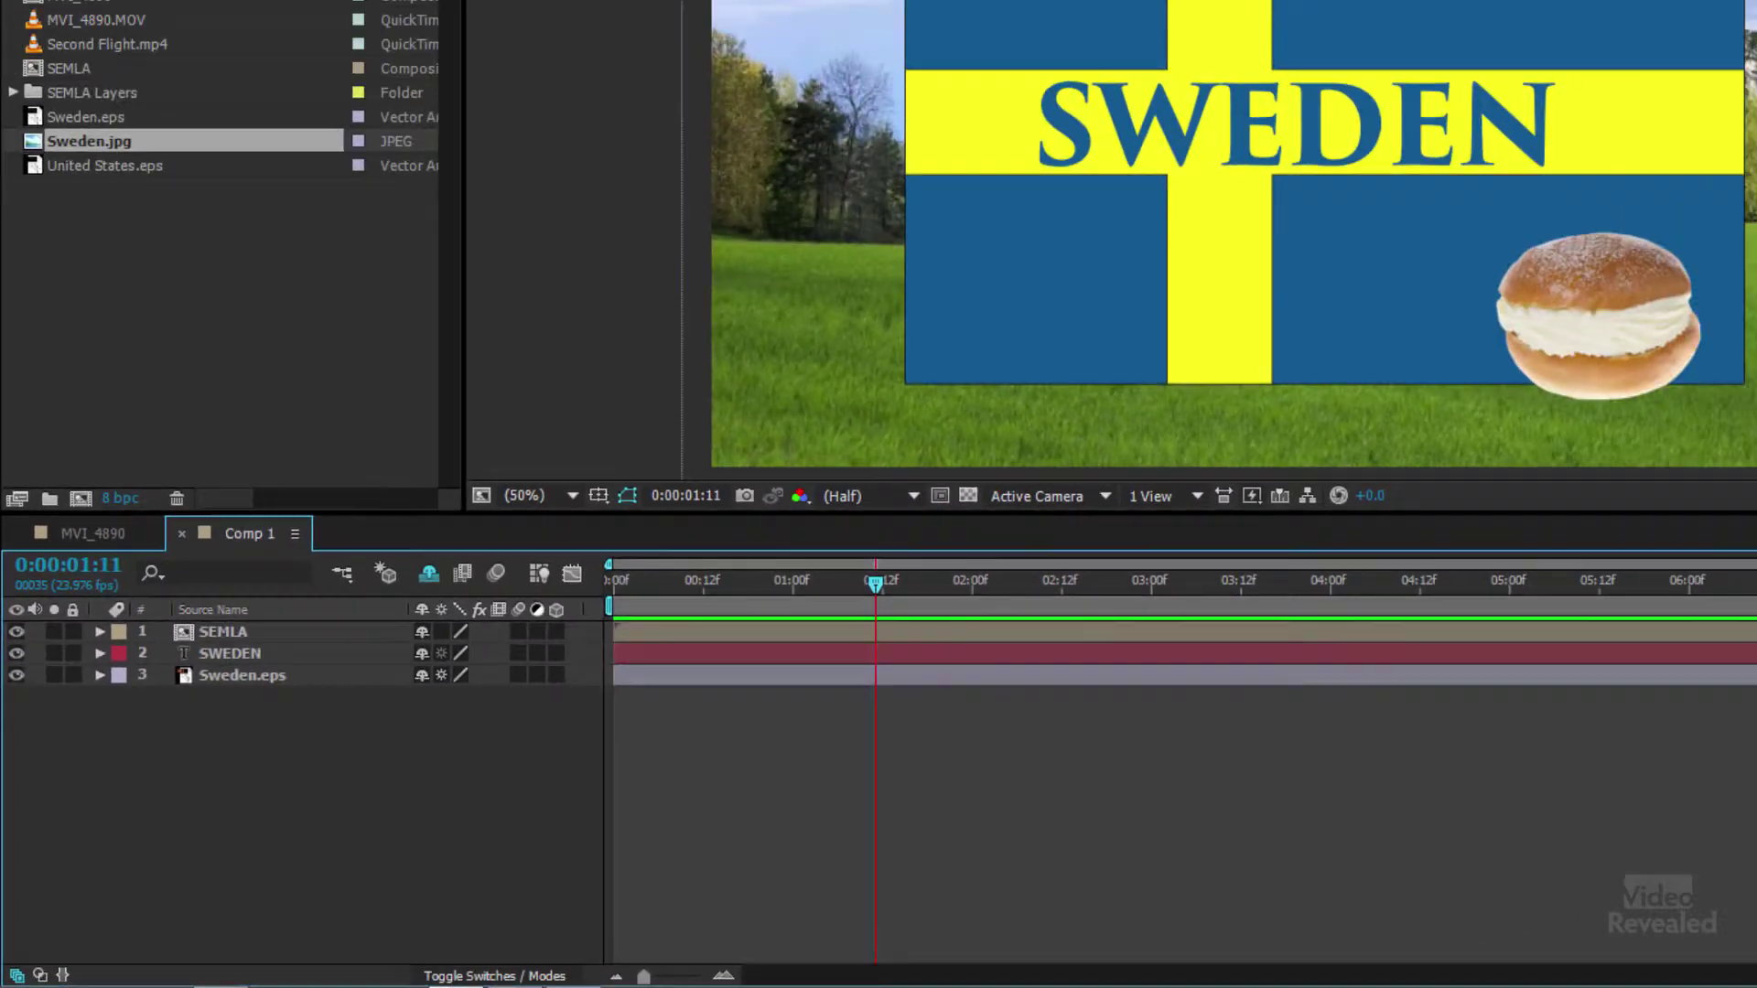
Create a two-node camera layer with the 35mm preset
{"action": "left_click", "coordinate": [156, 29]}
{"action": "mouse_move", "coordinate": [180, 52]}
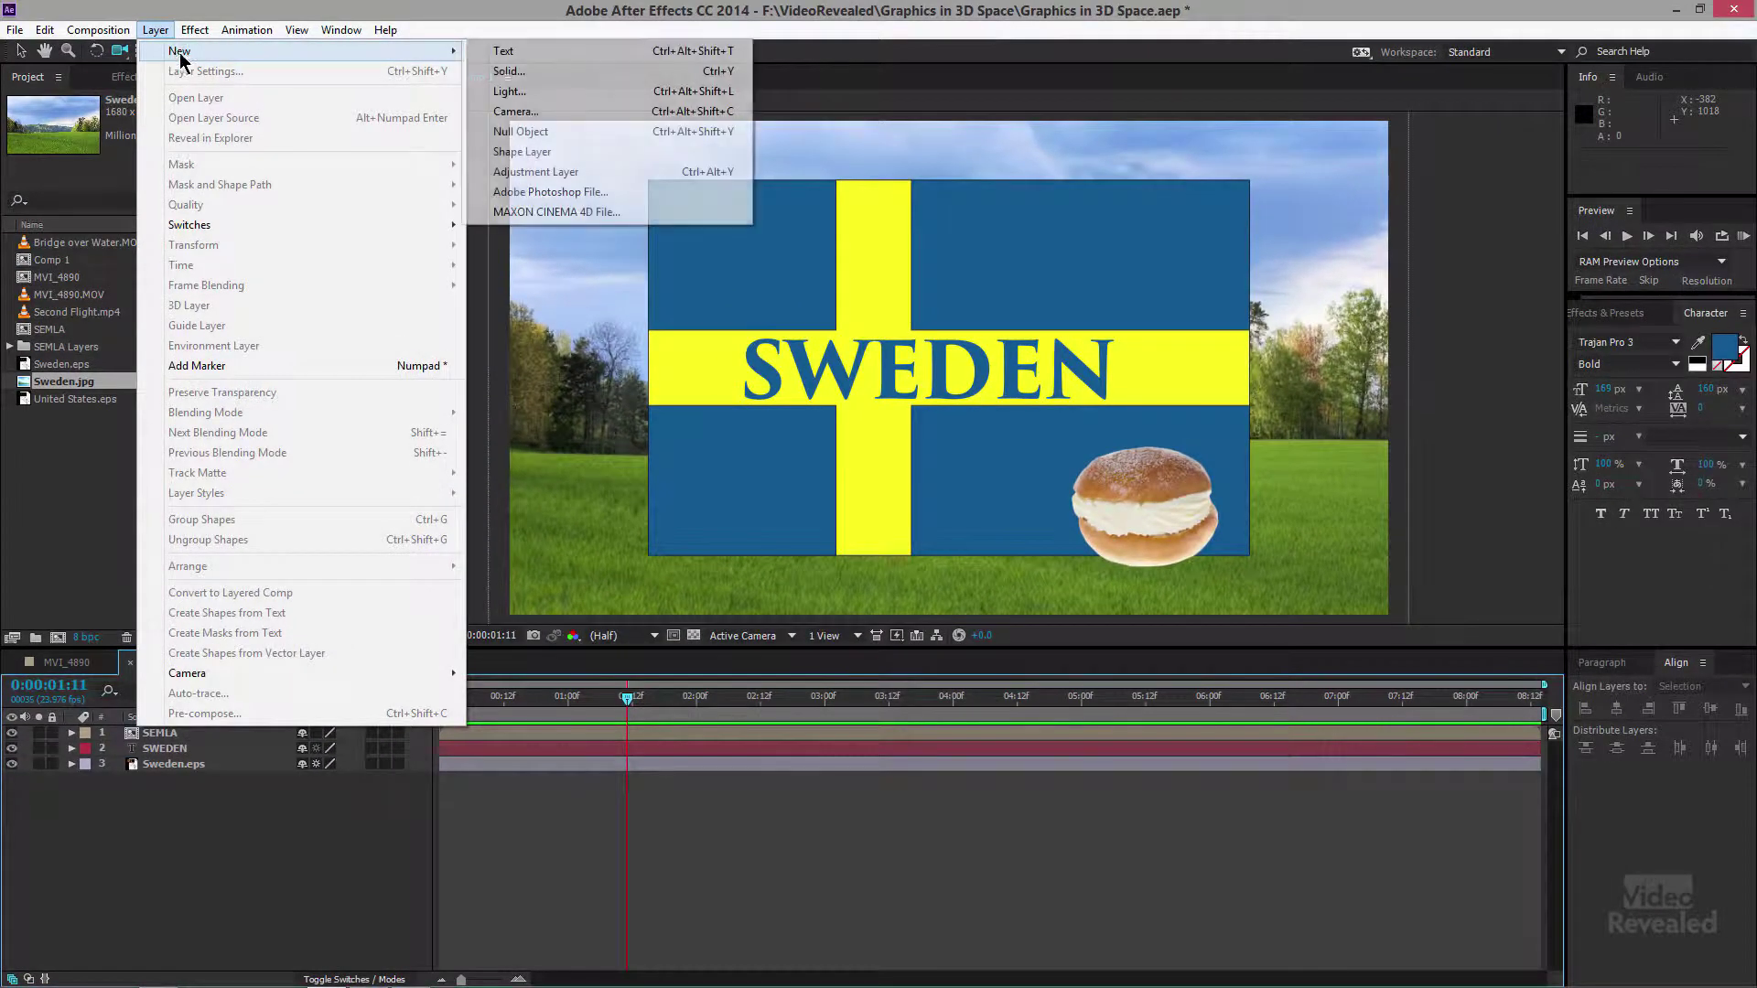
{"action": "left_click", "coordinate": [568, 112]}
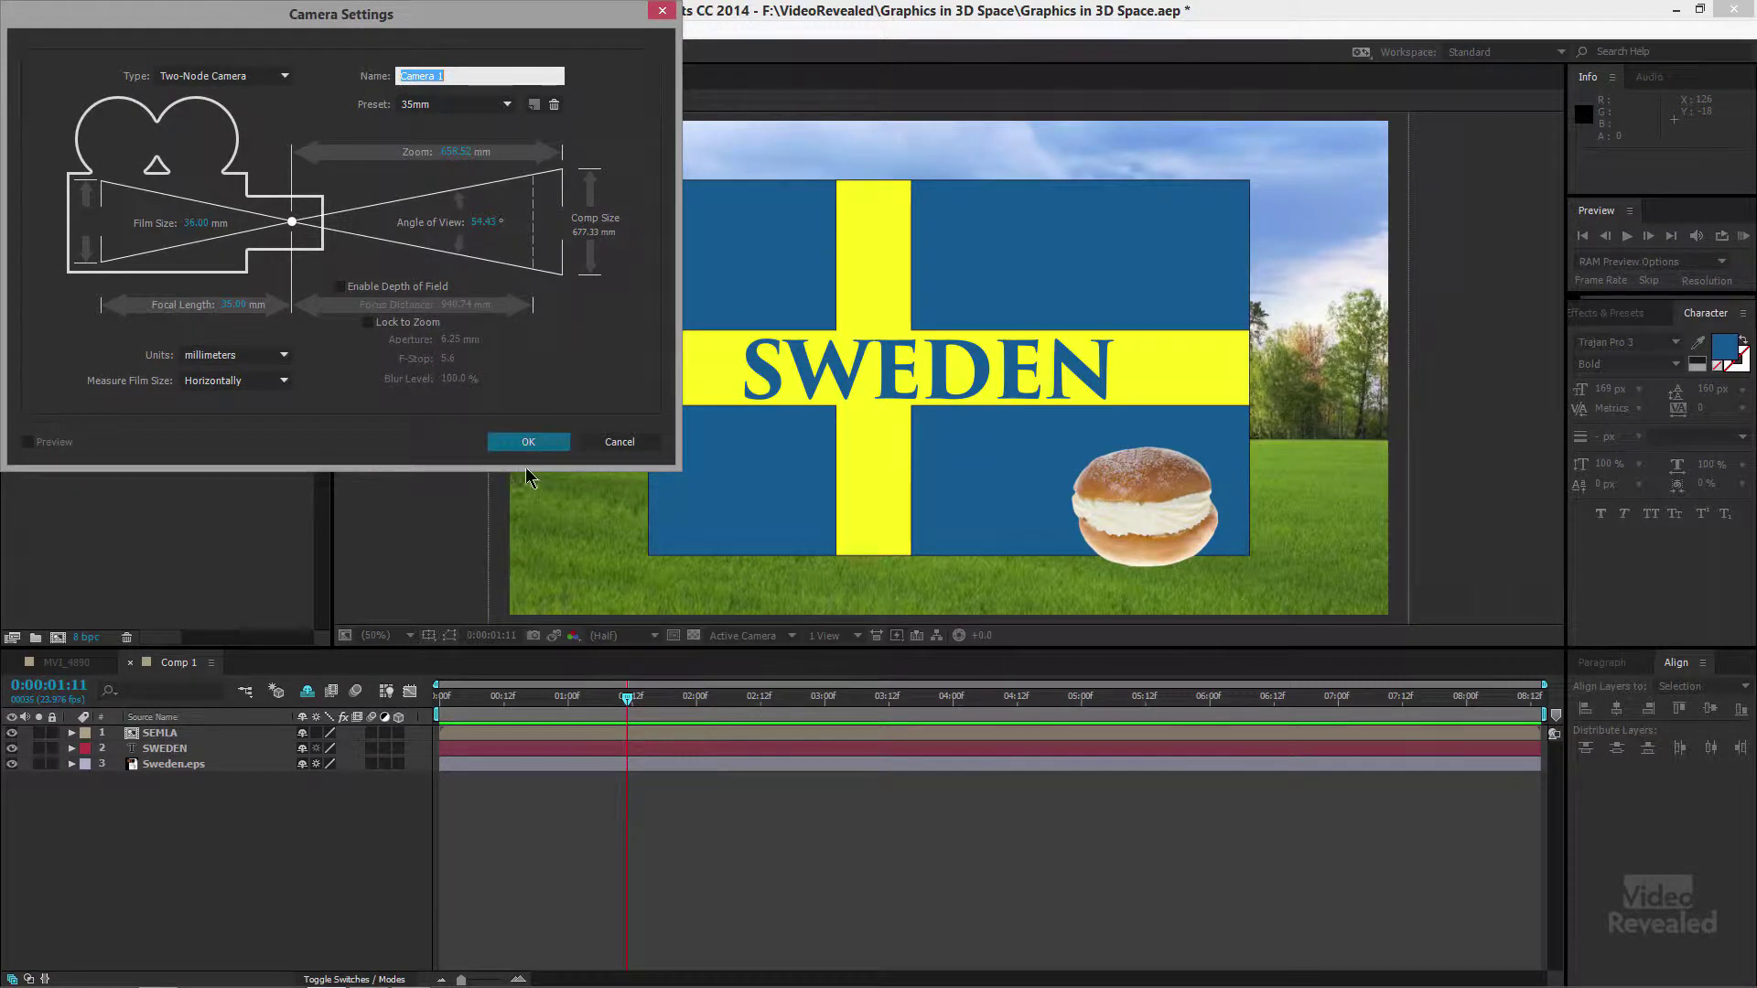
{"action": "left_click", "coordinate": [535, 443]}
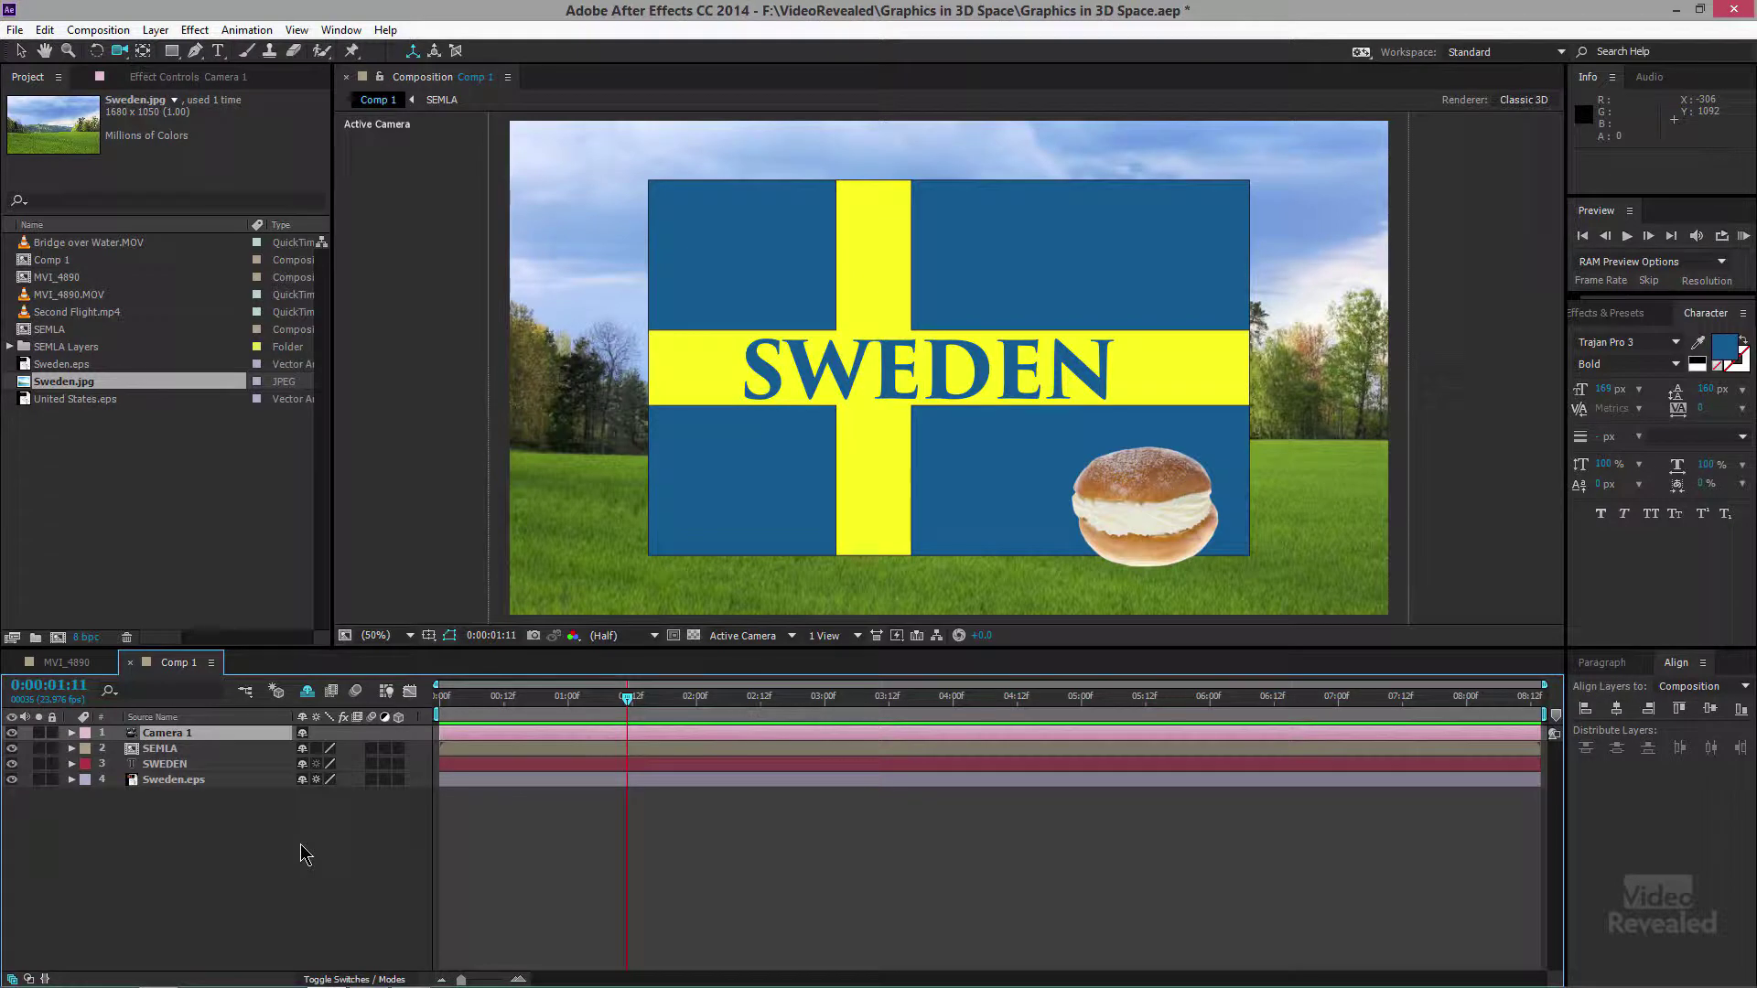
Mark the Camera 1 layer as shy so it is hidden from the layer list
{"action": "left_click", "coordinate": [398, 763]}
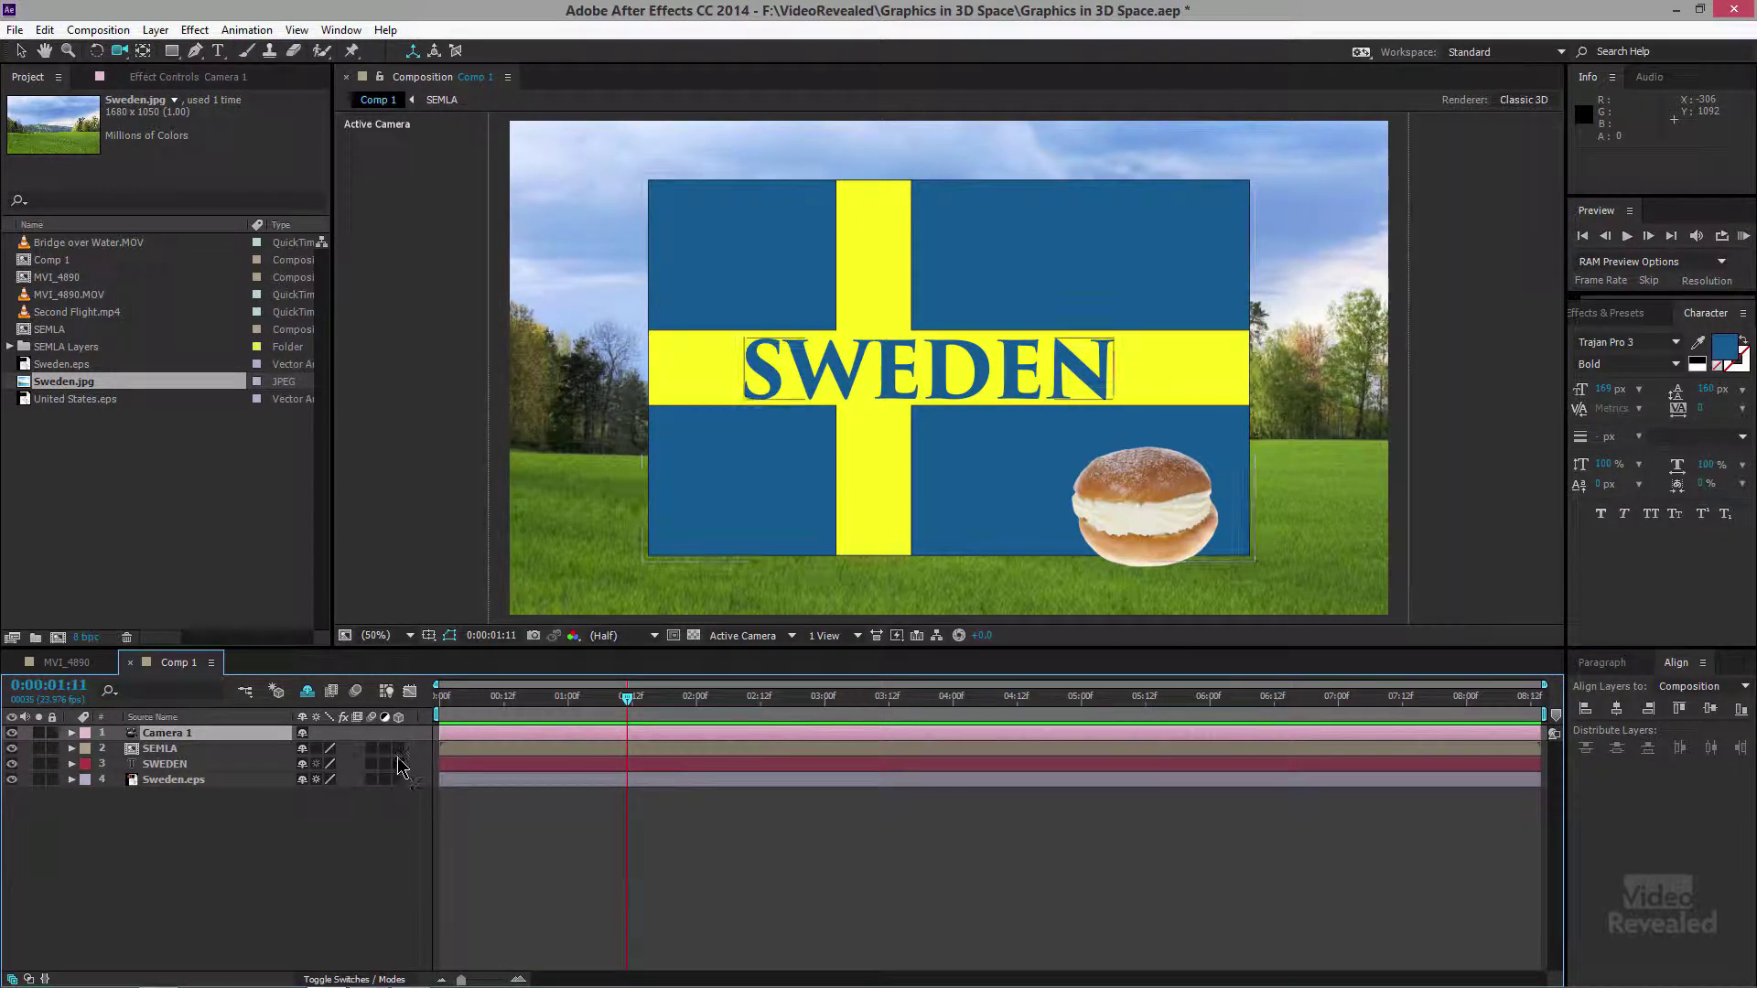
{"action": "left_click_drag", "start_coordinate": [220, 734], "coordinate": [216, 794]}
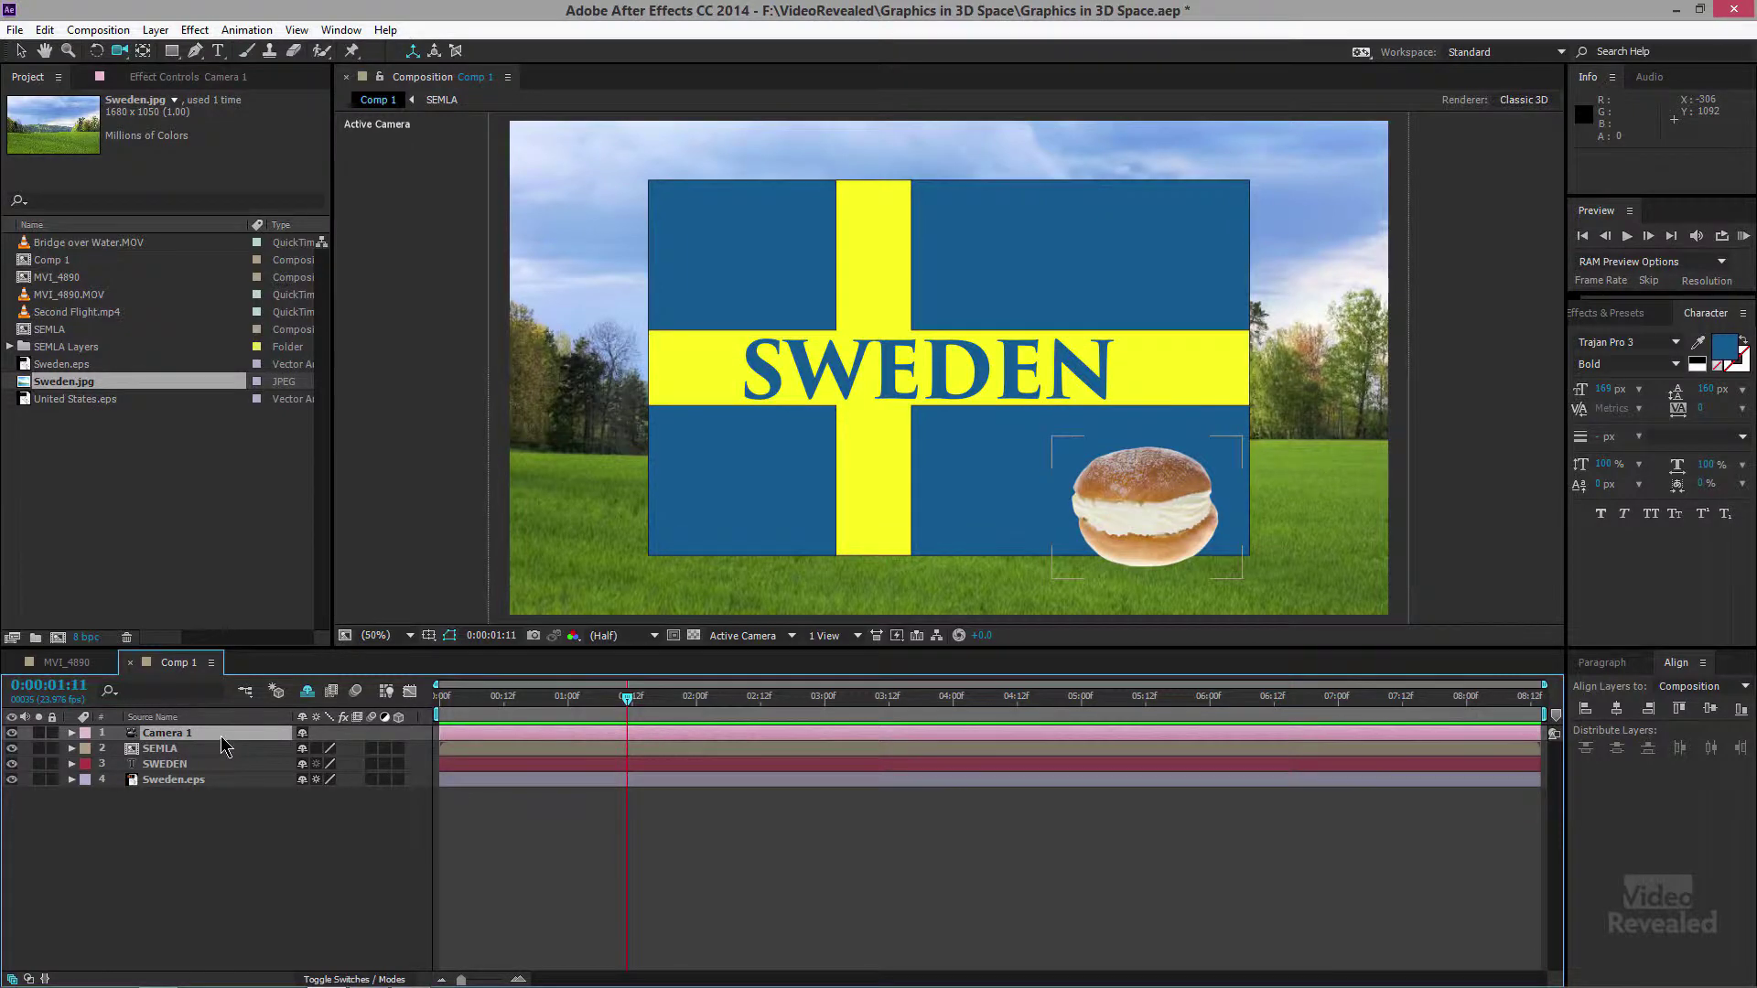
{"action": "left_click_drag", "start_coordinate": [403, 626], "coordinate": [414, 567]}
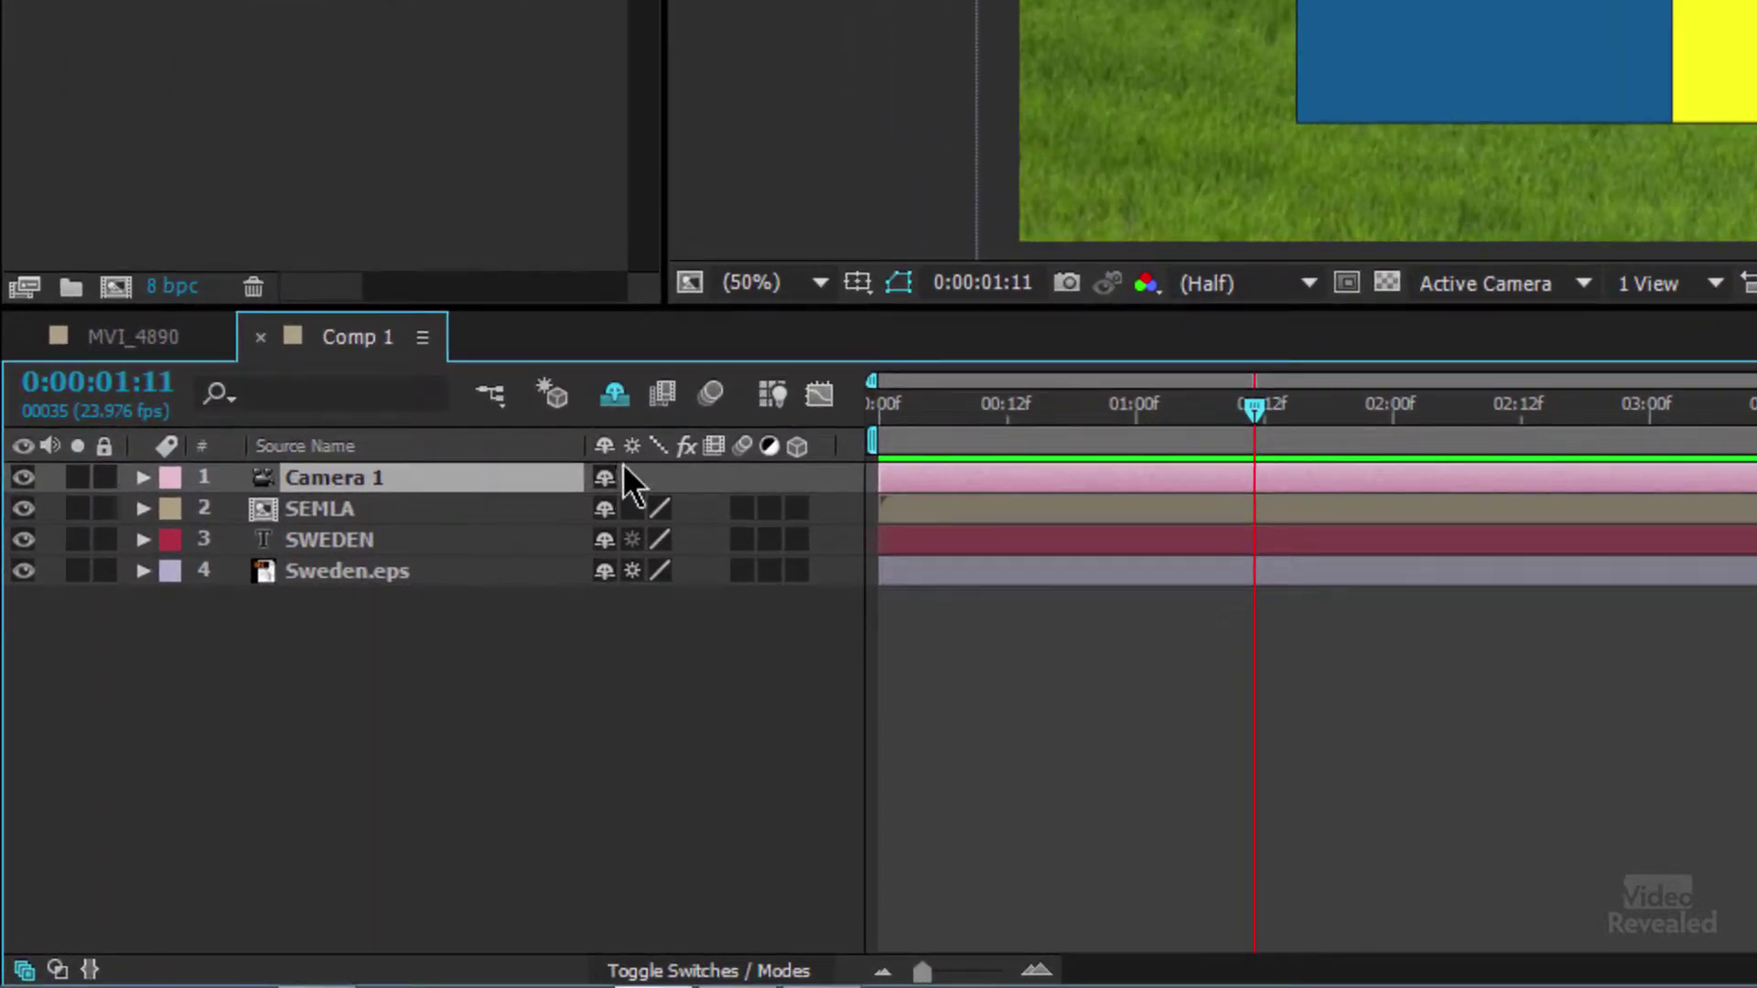
{"action": "left_click", "coordinate": [604, 480]}
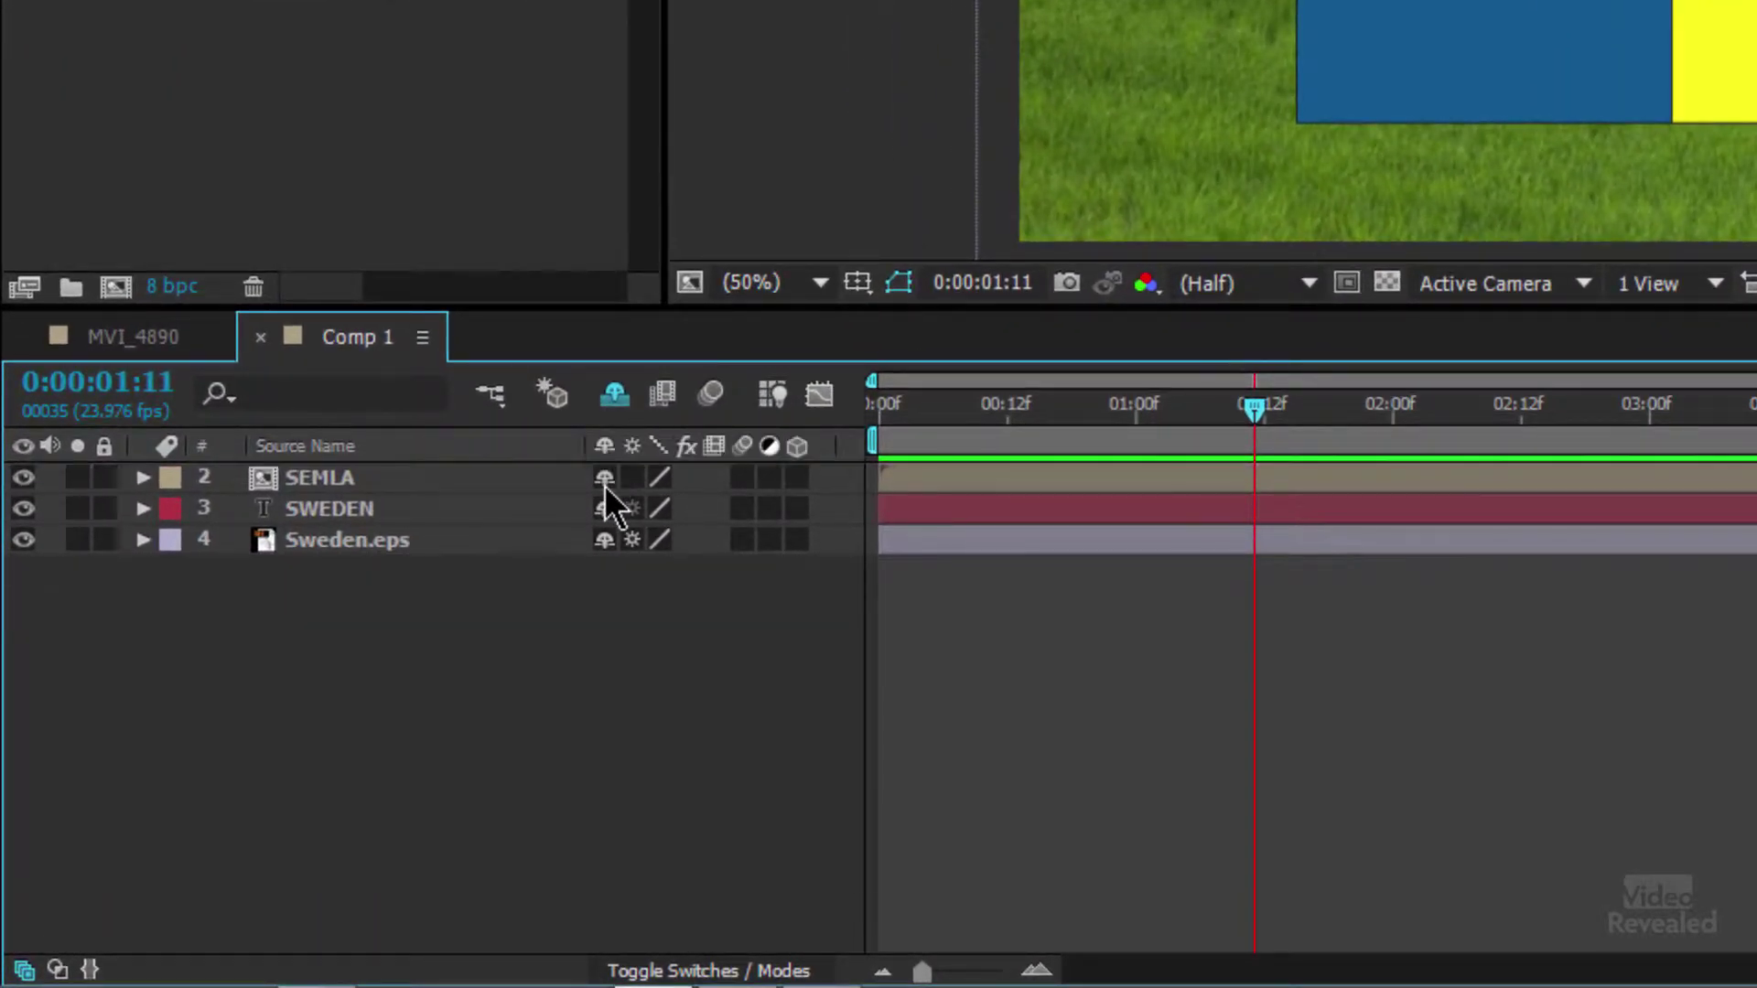
Make the SEMLA, SWEDEN and Sweden.eps layers 3D, checking SEMLA's transform properties along the way
{"action": "left_click", "coordinate": [797, 478]}
{"action": "left_click_drag", "start_coordinate": [796, 475], "coordinate": [791, 548]}
{"action": "left_click", "coordinate": [143, 476]}
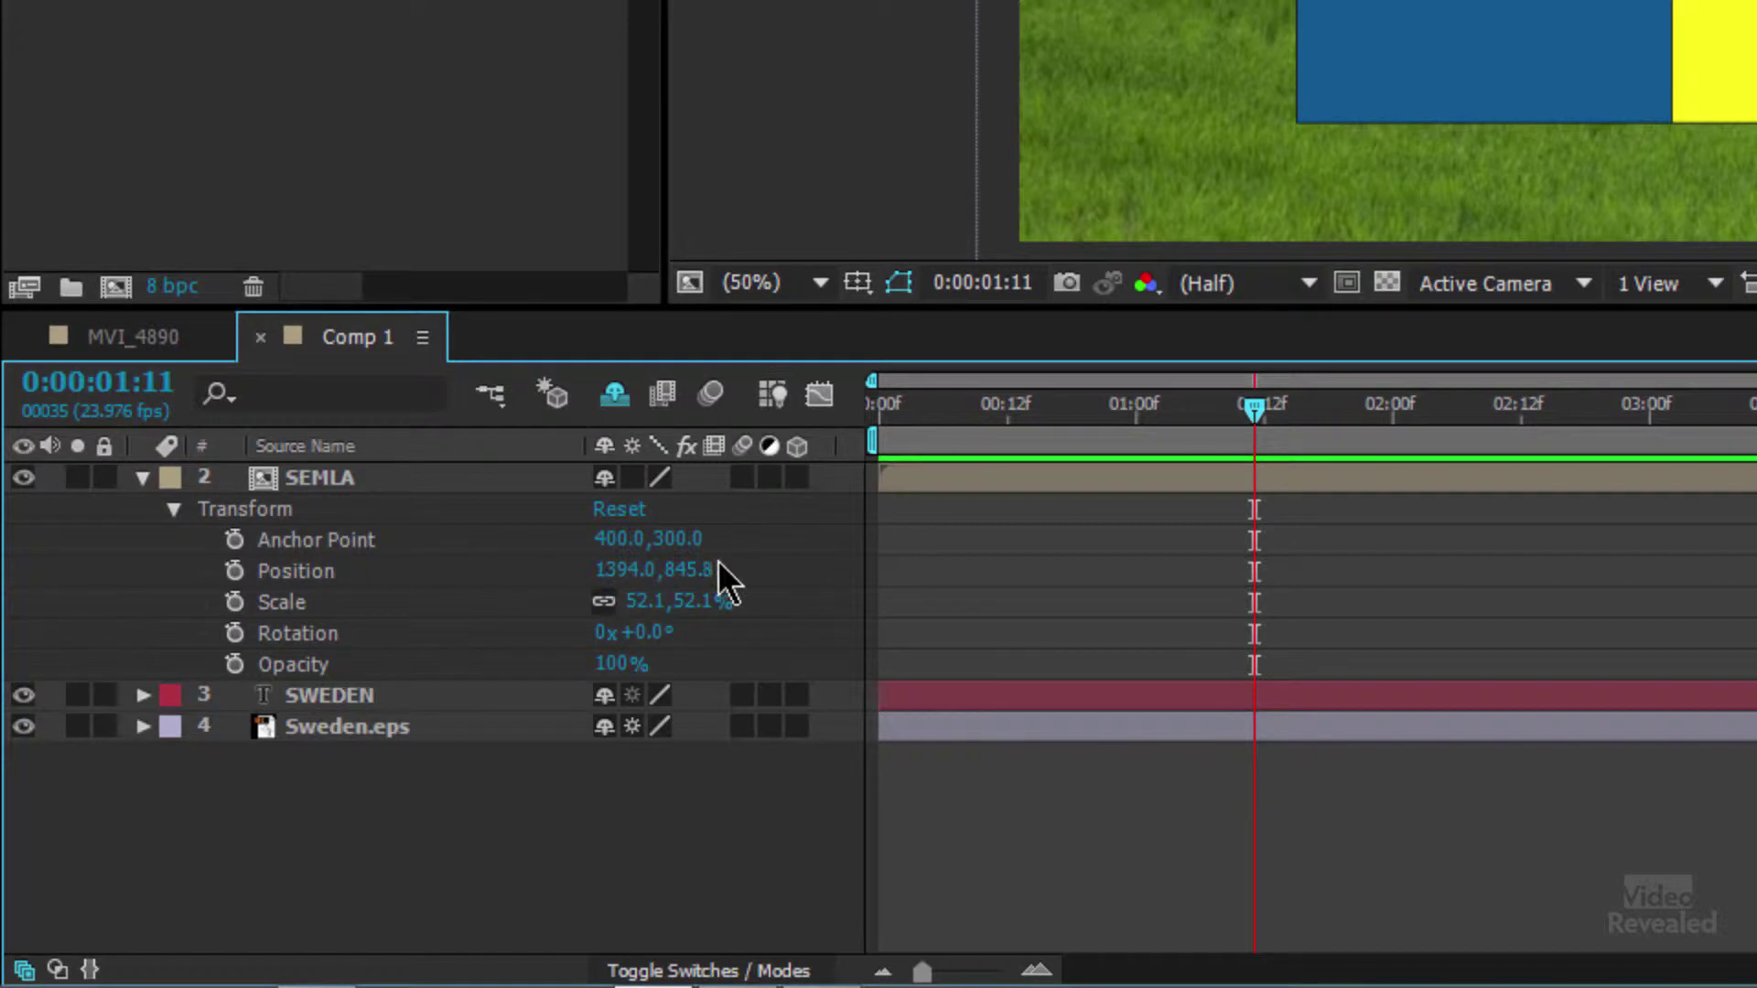
{"action": "left_click", "coordinate": [798, 477]}
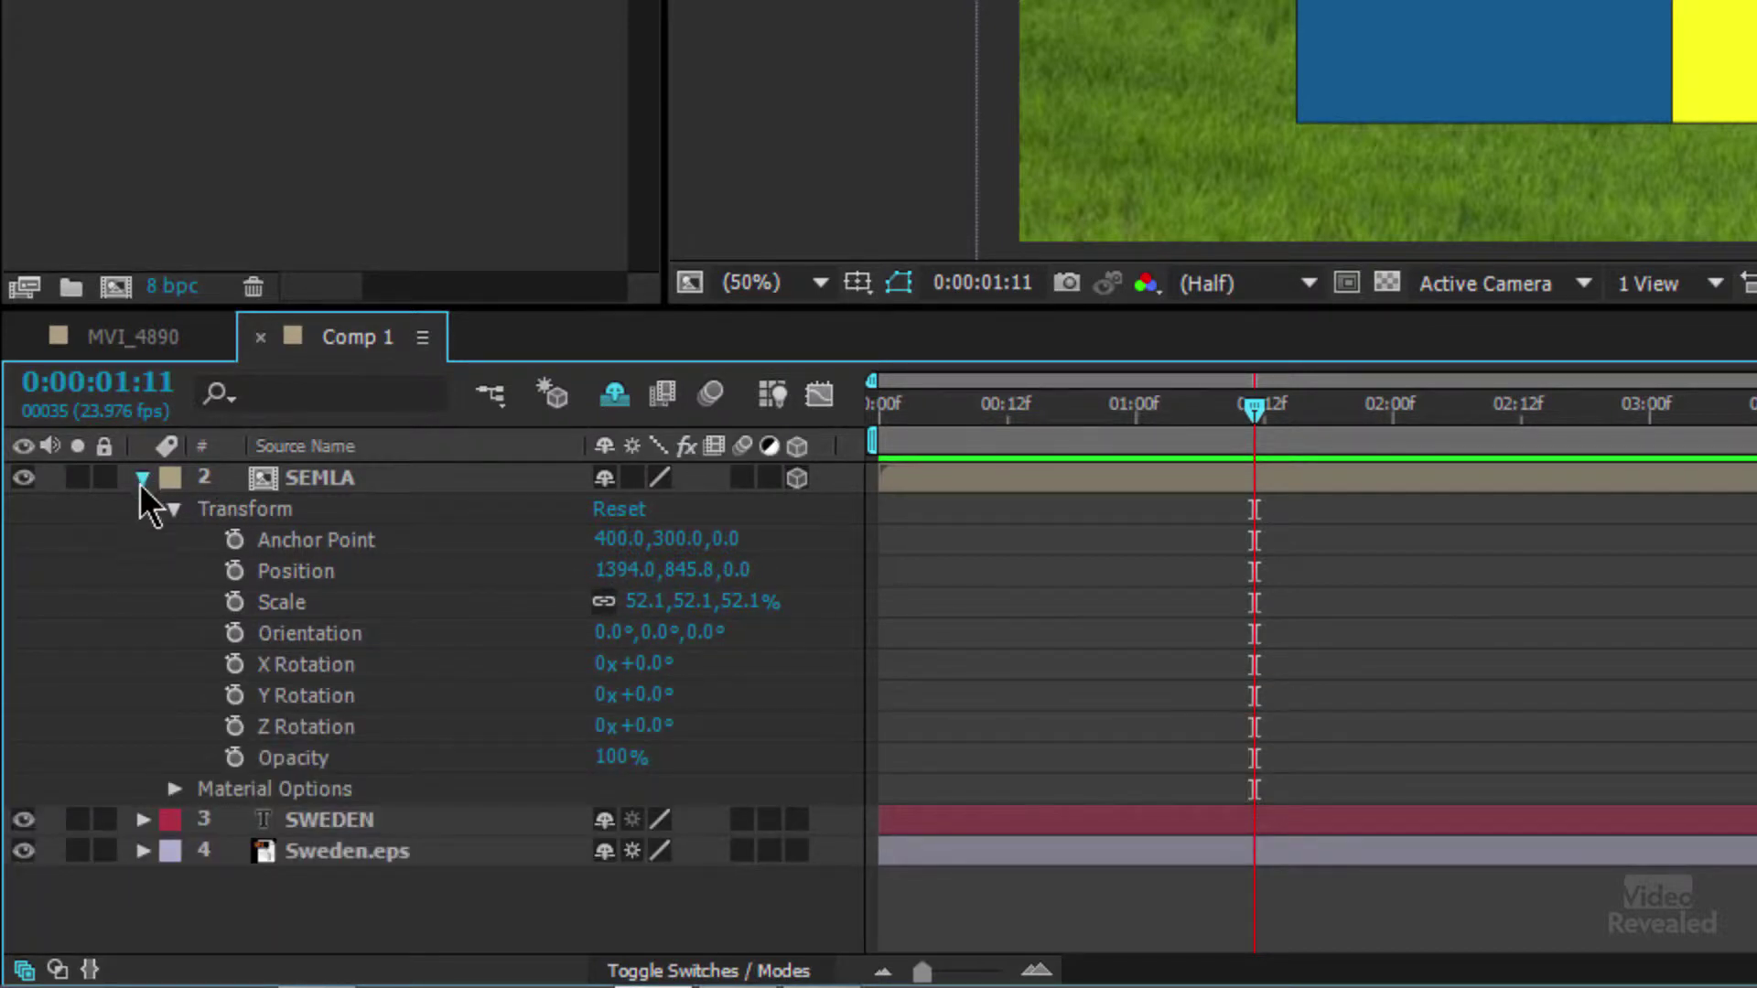
{"action": "left_click", "coordinate": [143, 478]}
{"action": "left_click", "coordinate": [797, 509]}
{"action": "left_click", "coordinate": [797, 540]}
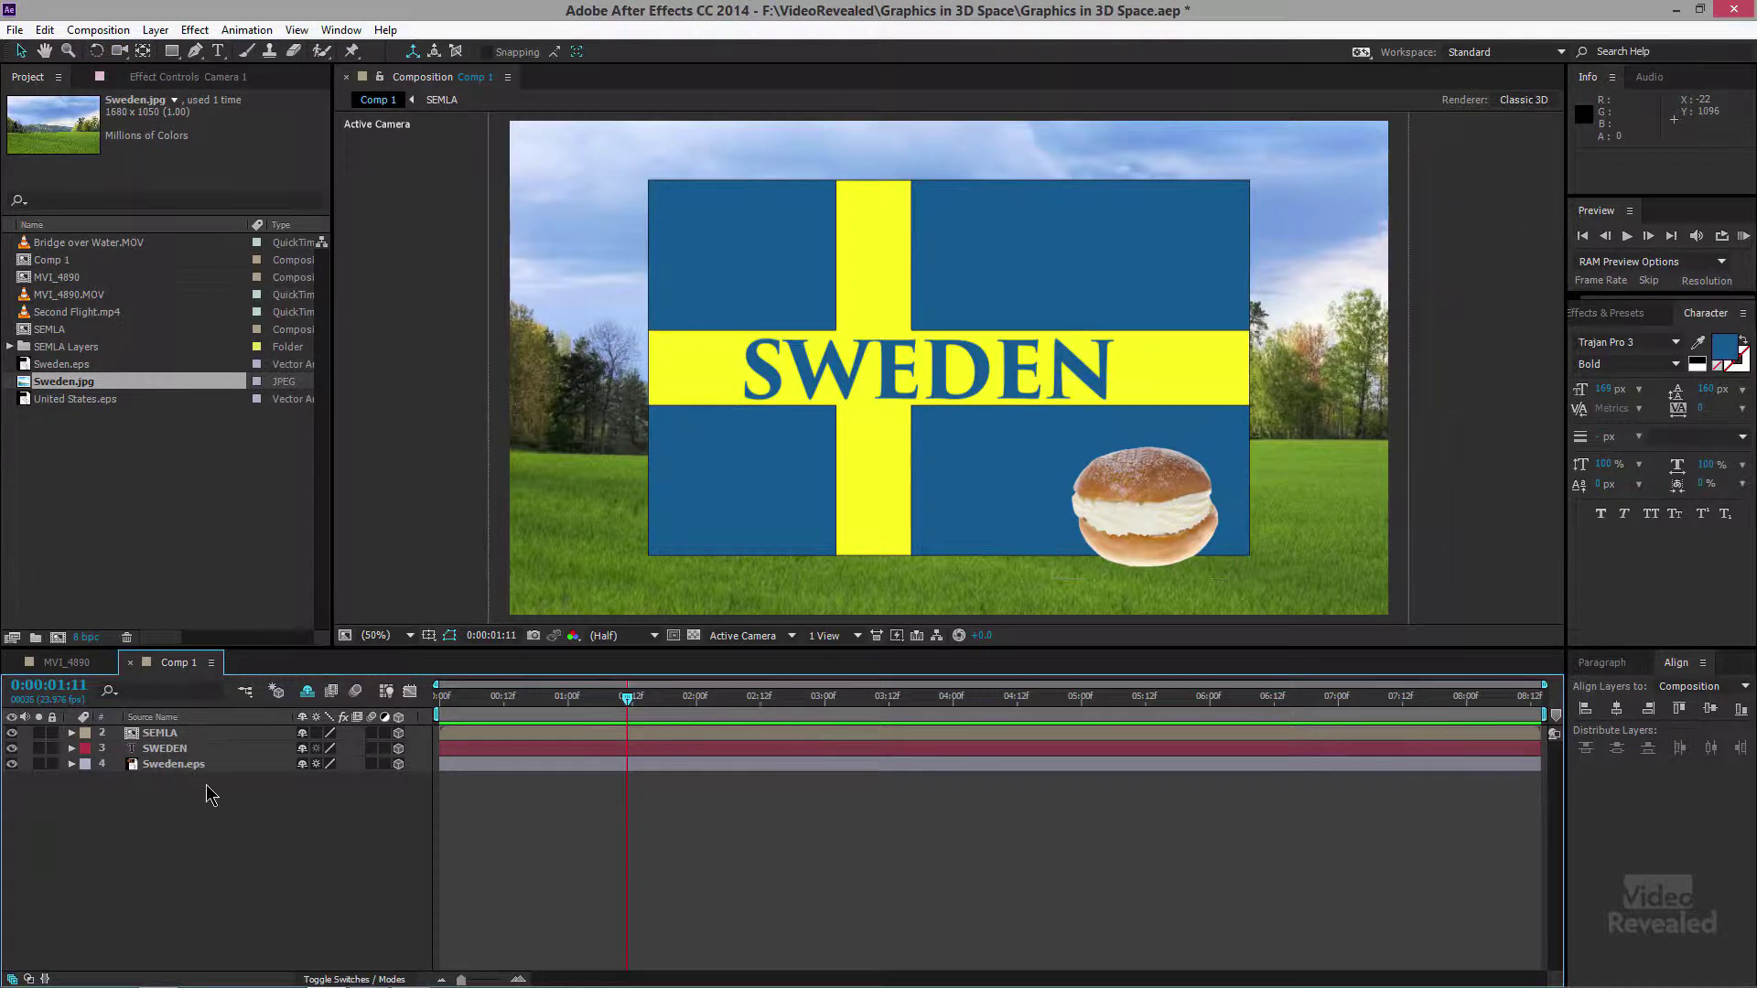
Bring the SEMLA bun and the SWEDEN text forward along the Z axis, in front of the flag
{"action": "left_click_drag", "start_coordinate": [222, 783], "coordinate": [110, 728]}
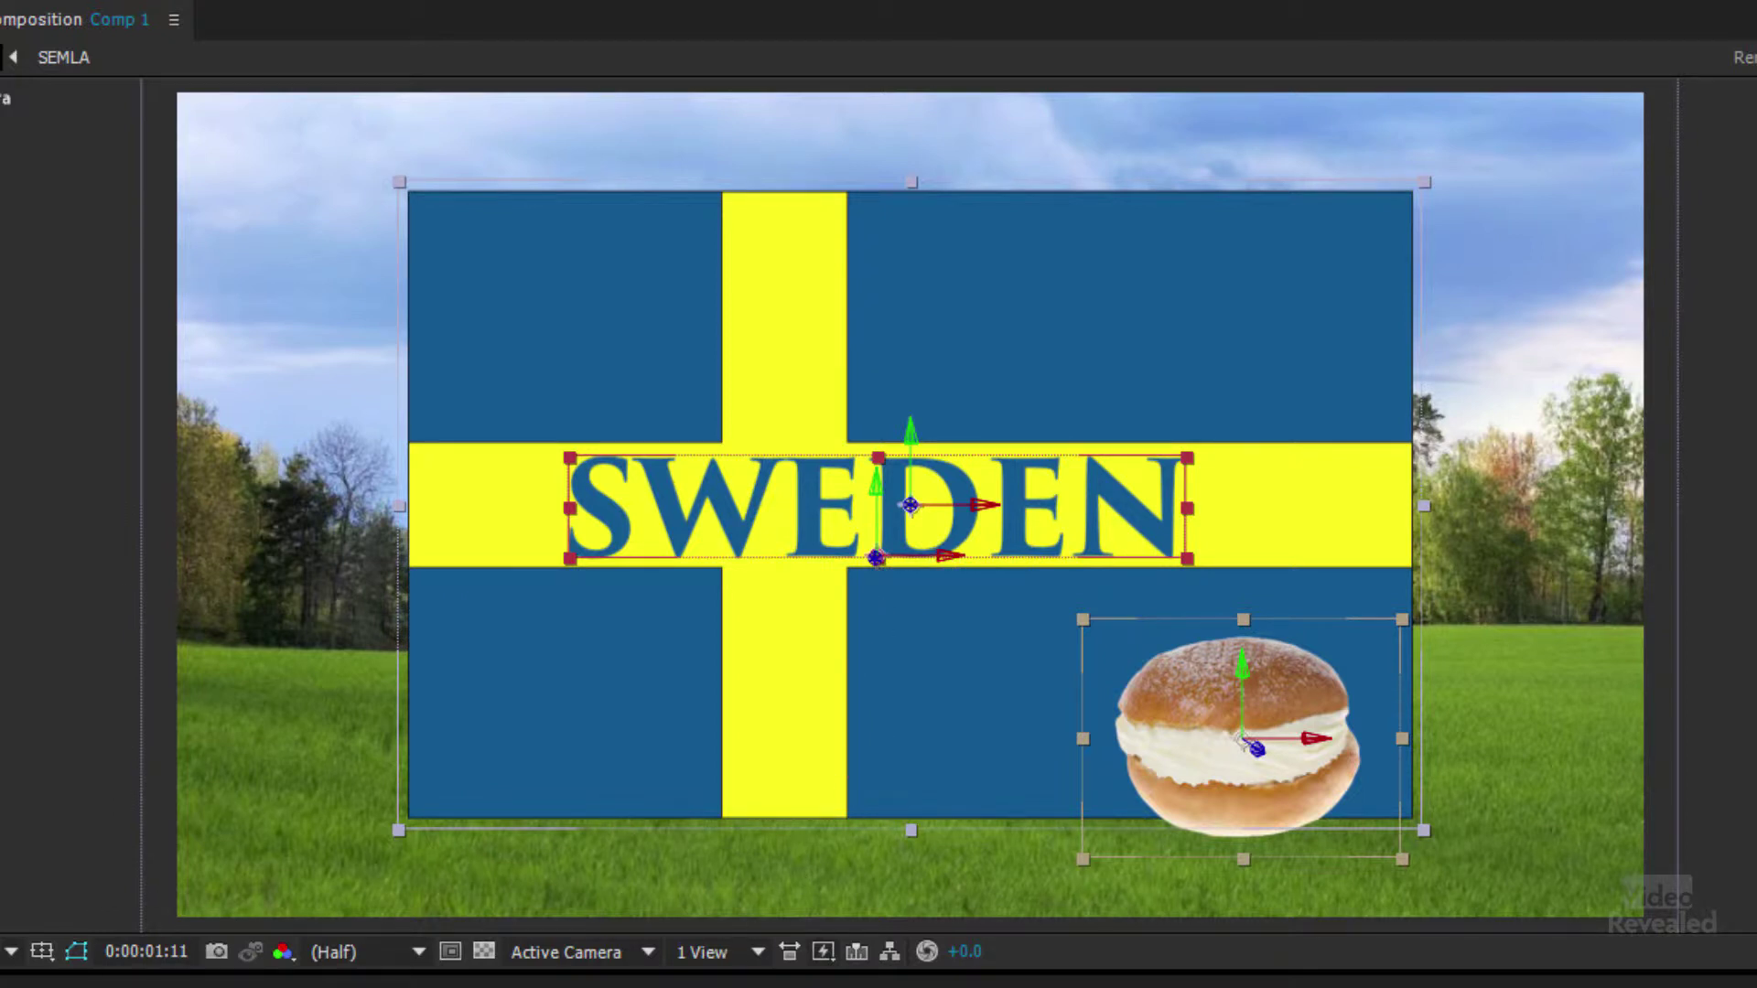
{"action": "key", "text": "ctrl+shift+a"}
{"action": "left_click", "coordinate": [1242, 742]}
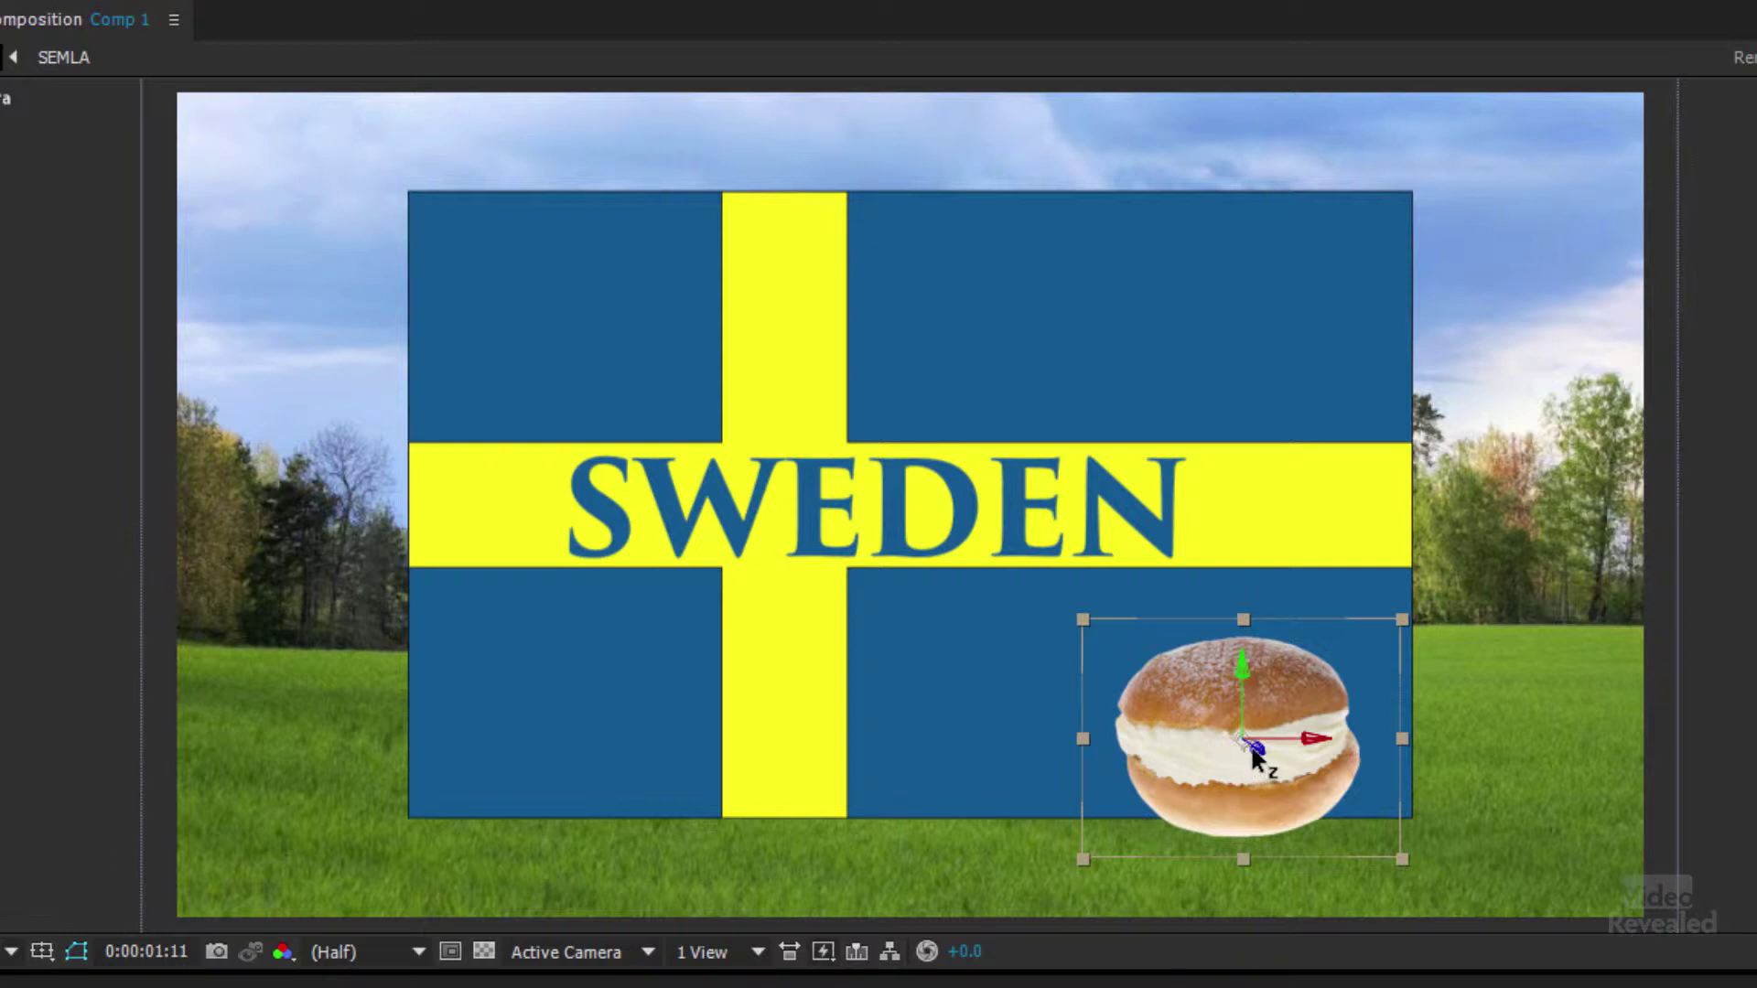
{"action": "left_click_drag", "start_coordinate": [1259, 752], "coordinate": [1426, 888]}
{"action": "left_click", "coordinate": [838, 543]}
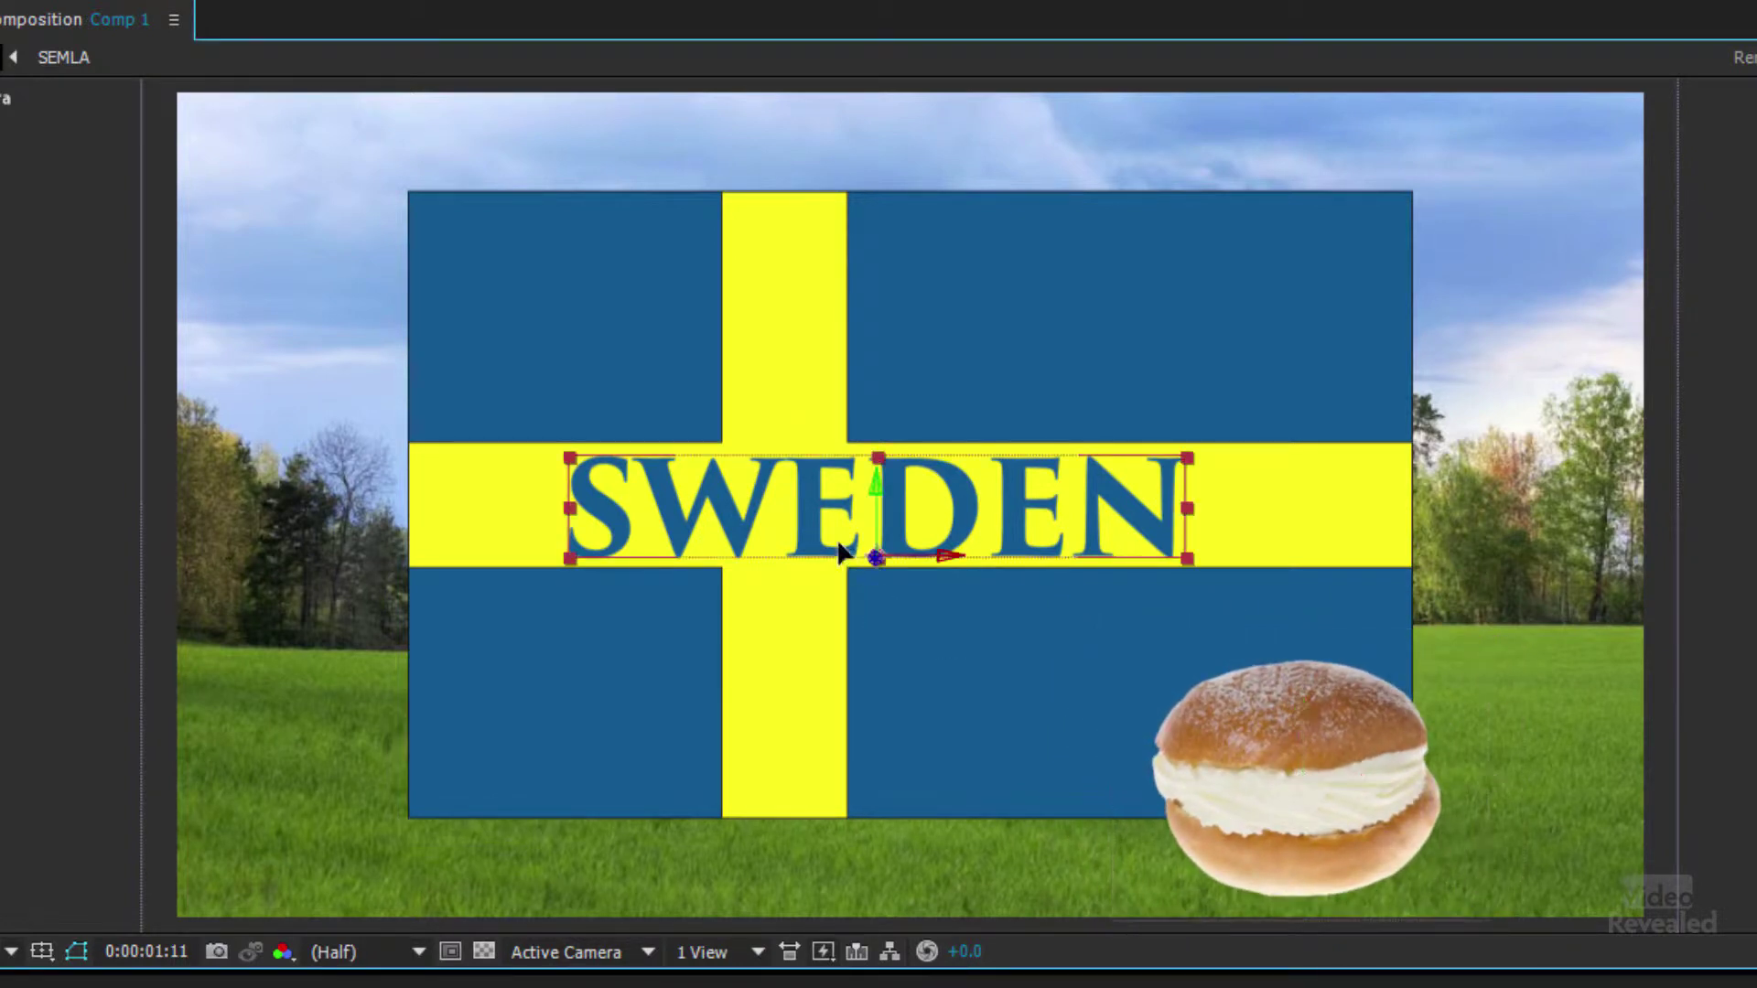
{"action": "left_click_drag", "start_coordinate": [876, 558], "coordinate": [793, 759]}
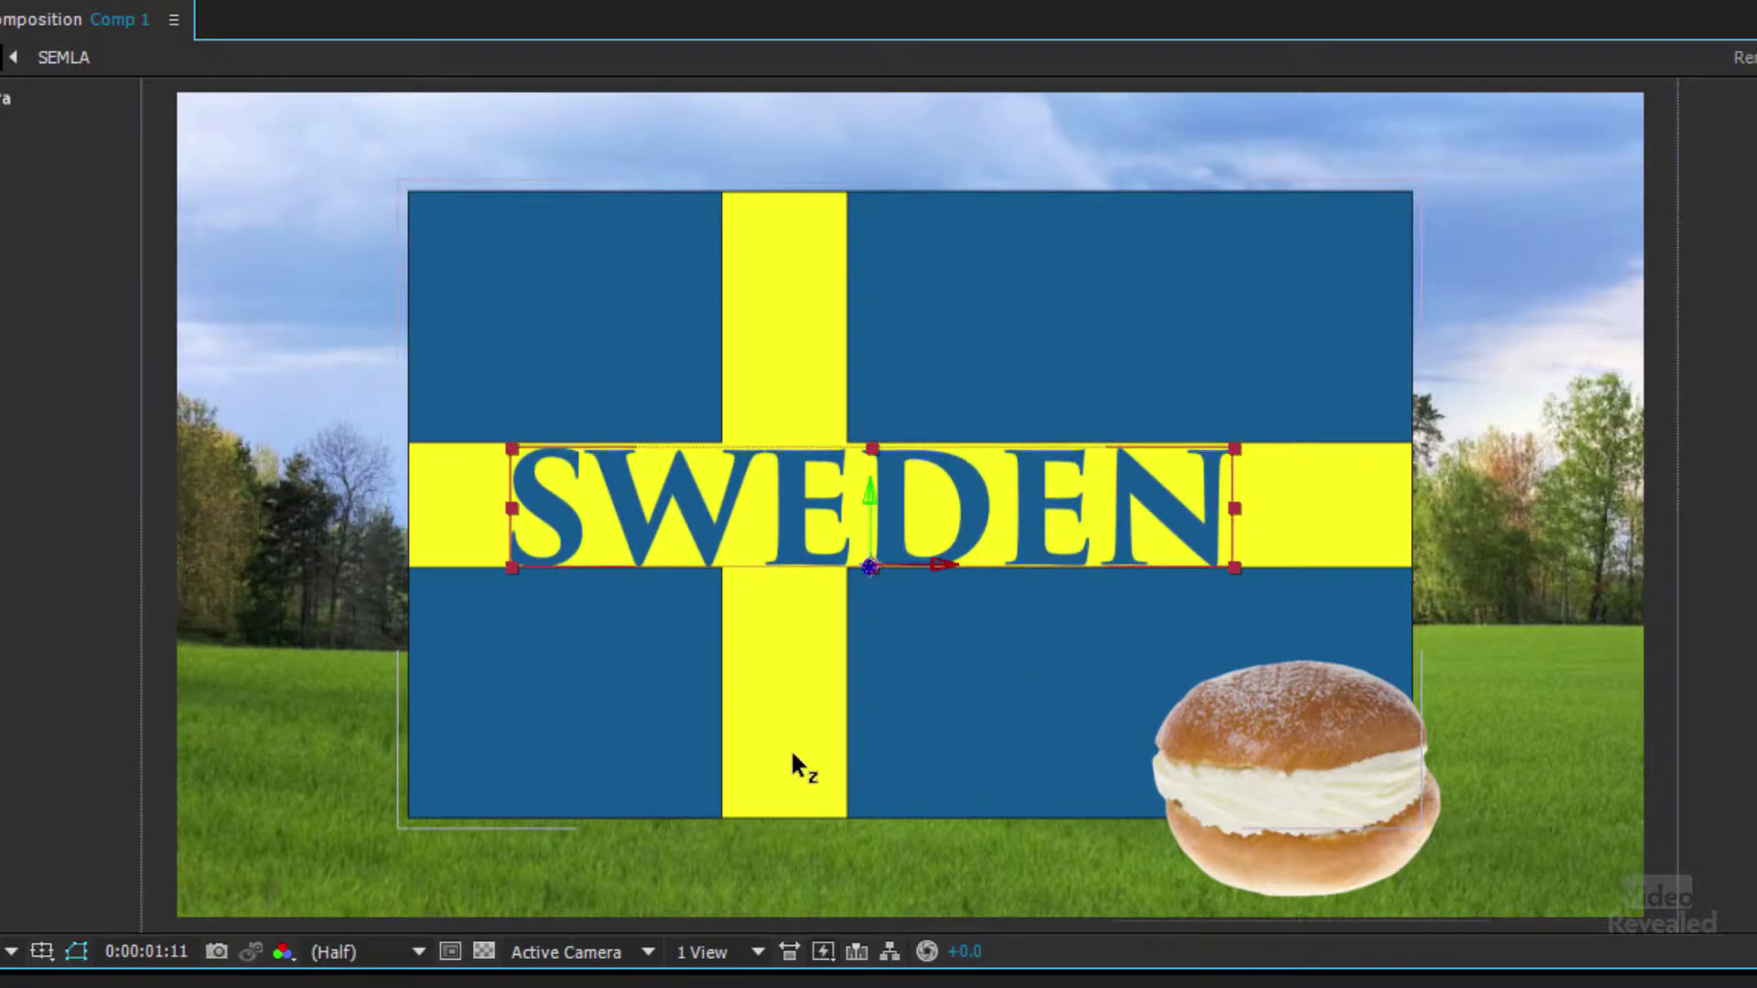
In a two-view layout with a Top view, move the SWEDEN text back towards the flag and SEMLA back to Z -216
{"action": "left_click", "coordinate": [732, 954]}
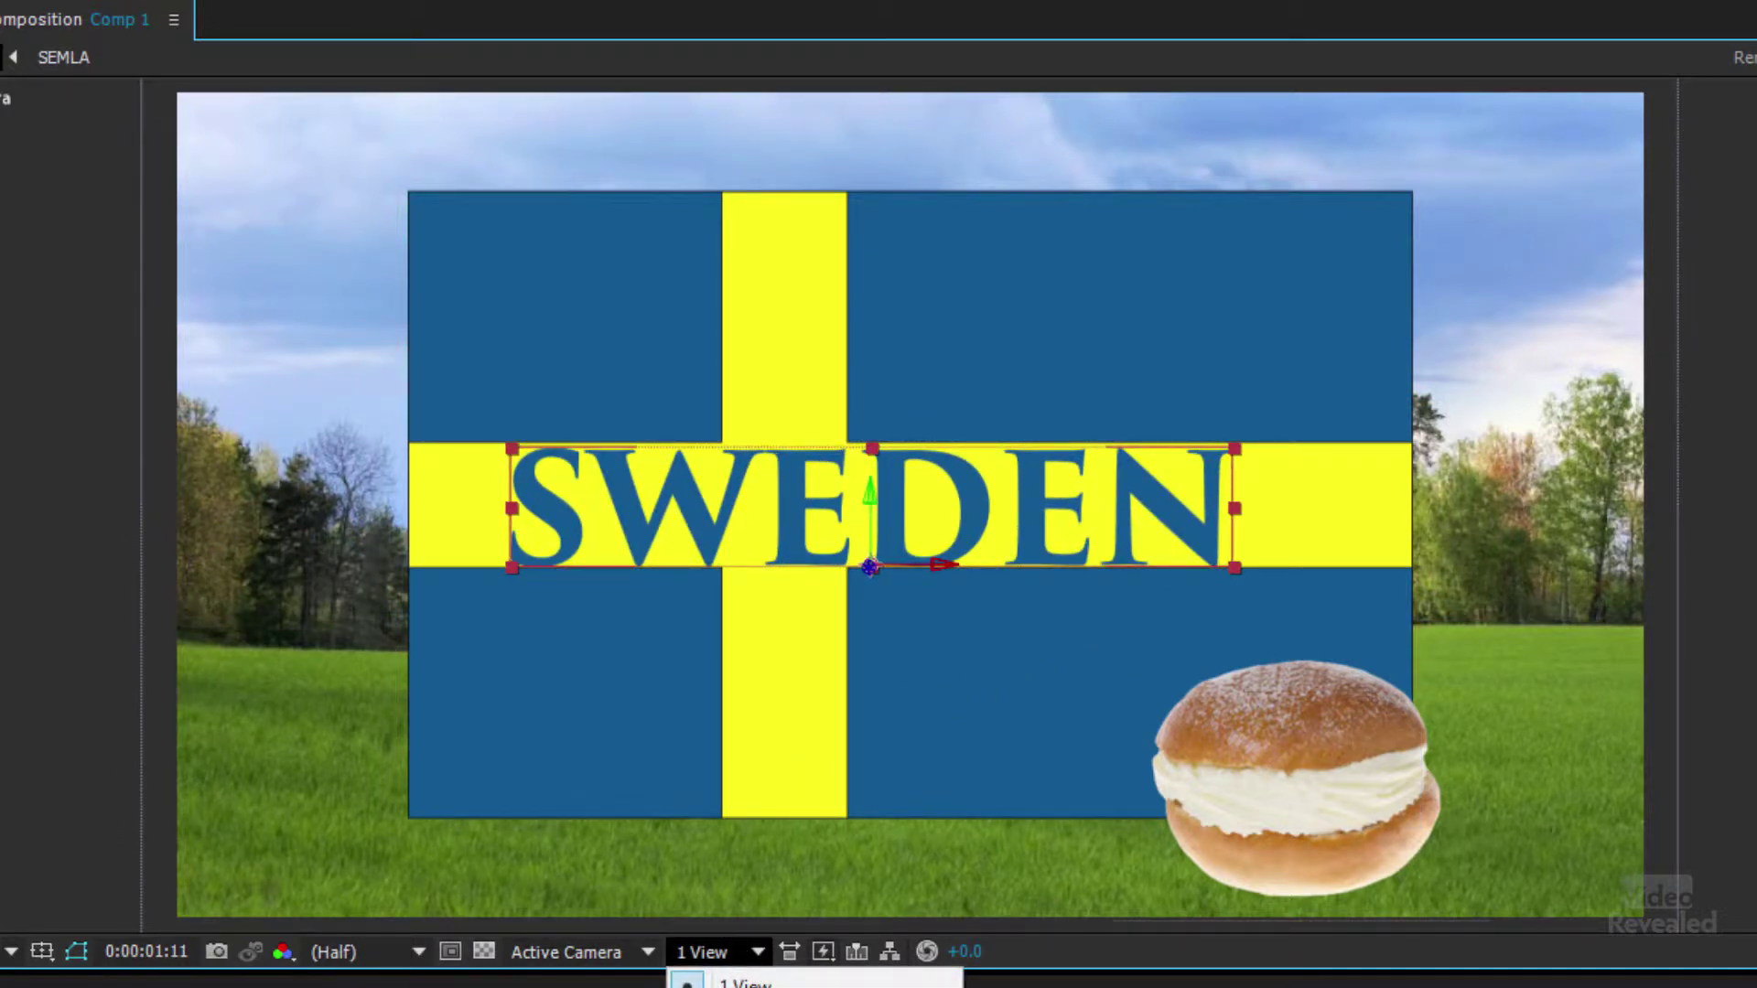
{"action": "left_click", "coordinate": [732, 986]}
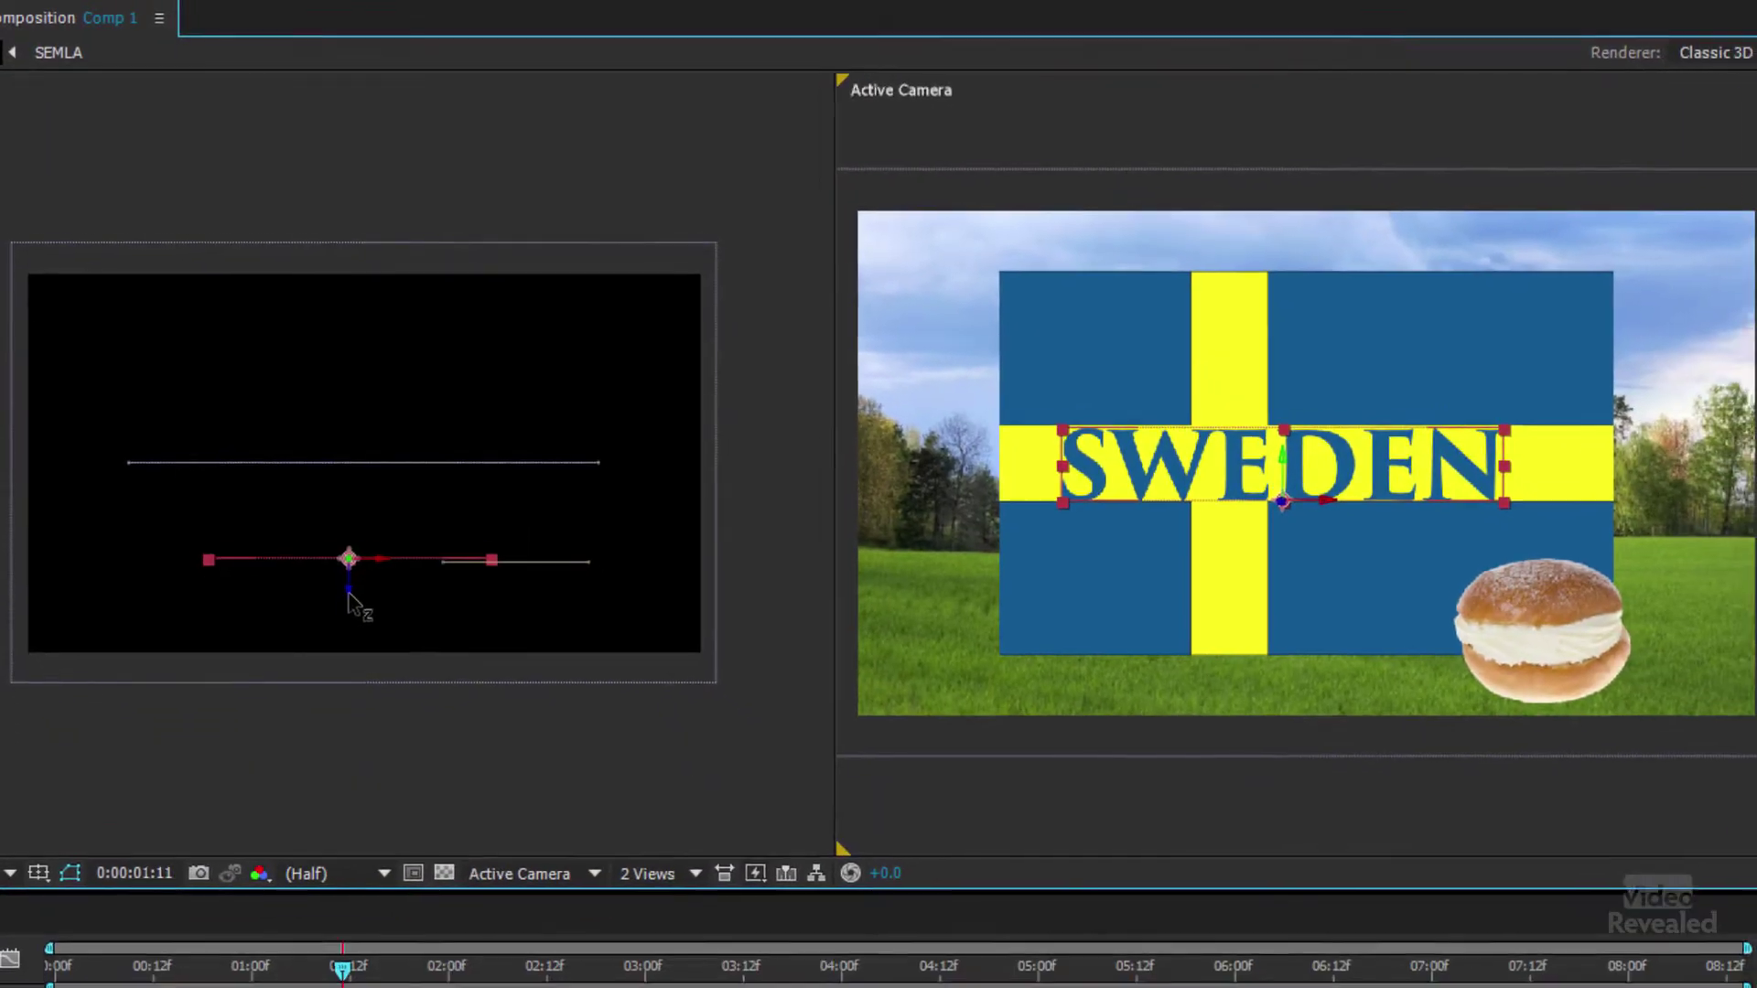
{"action": "left_click_drag", "start_coordinate": [385, 646], "coordinate": [364, 561]}
{"action": "left_click_drag", "start_coordinate": [322, 489], "coordinate": [300, 526]}
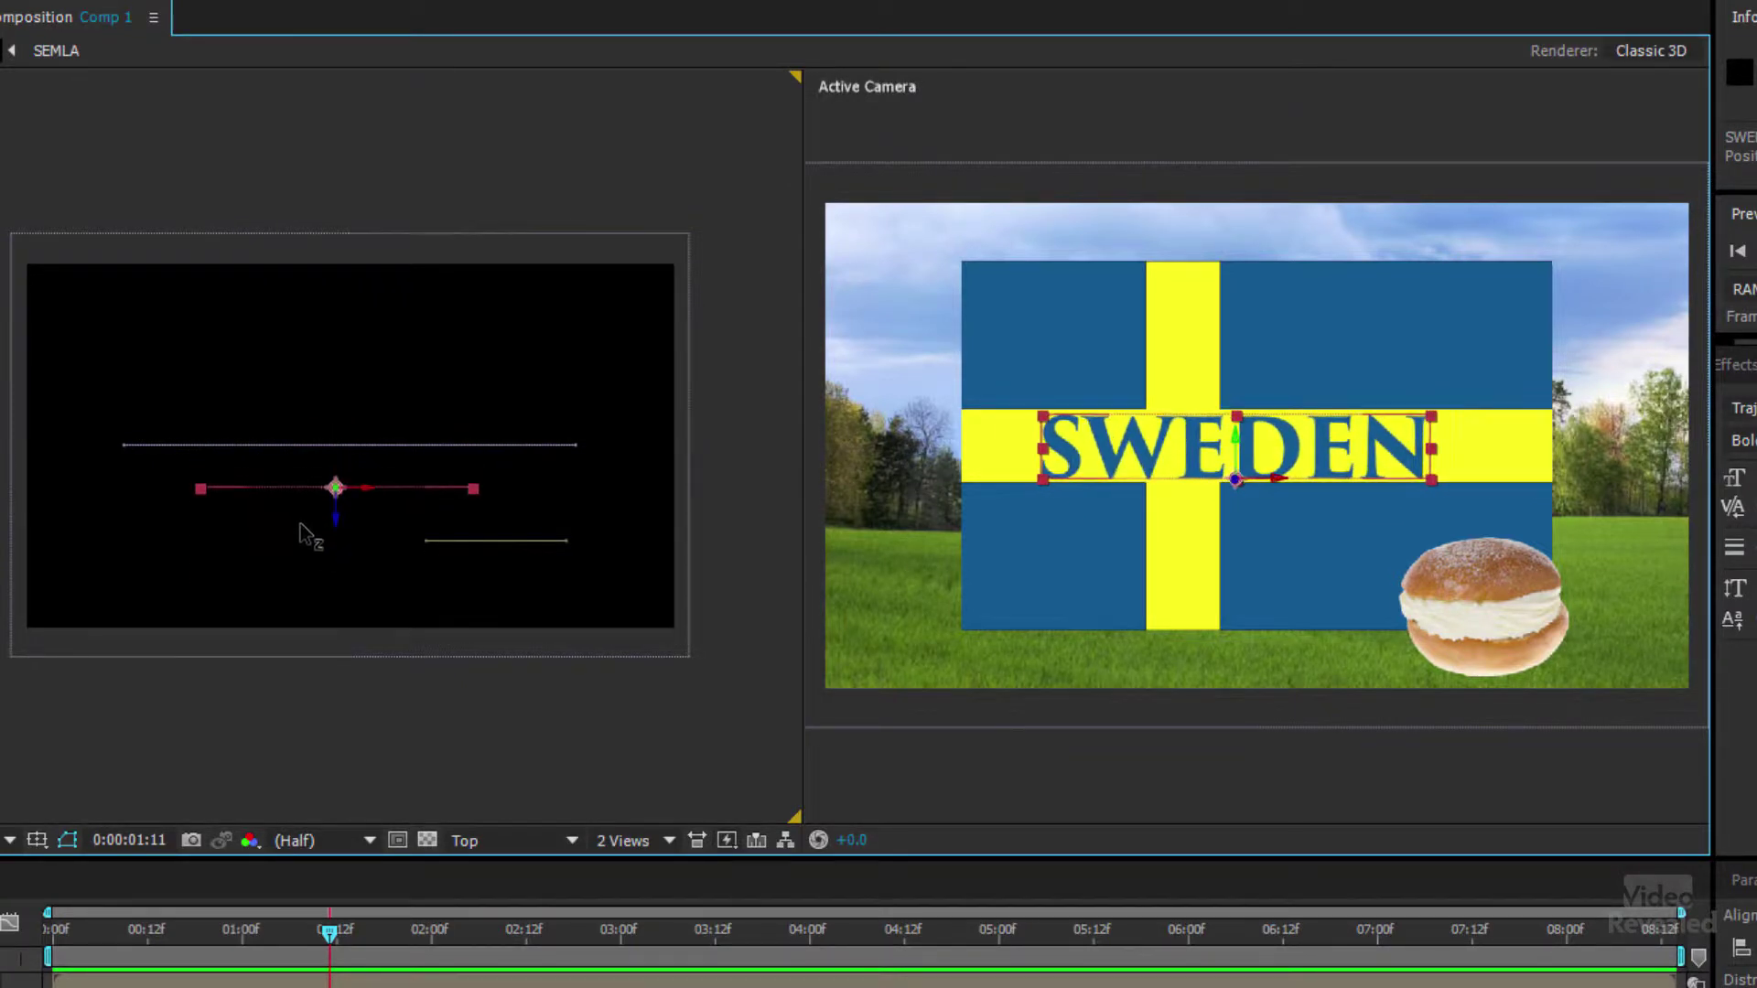
{"action": "left_click", "coordinate": [489, 560]}
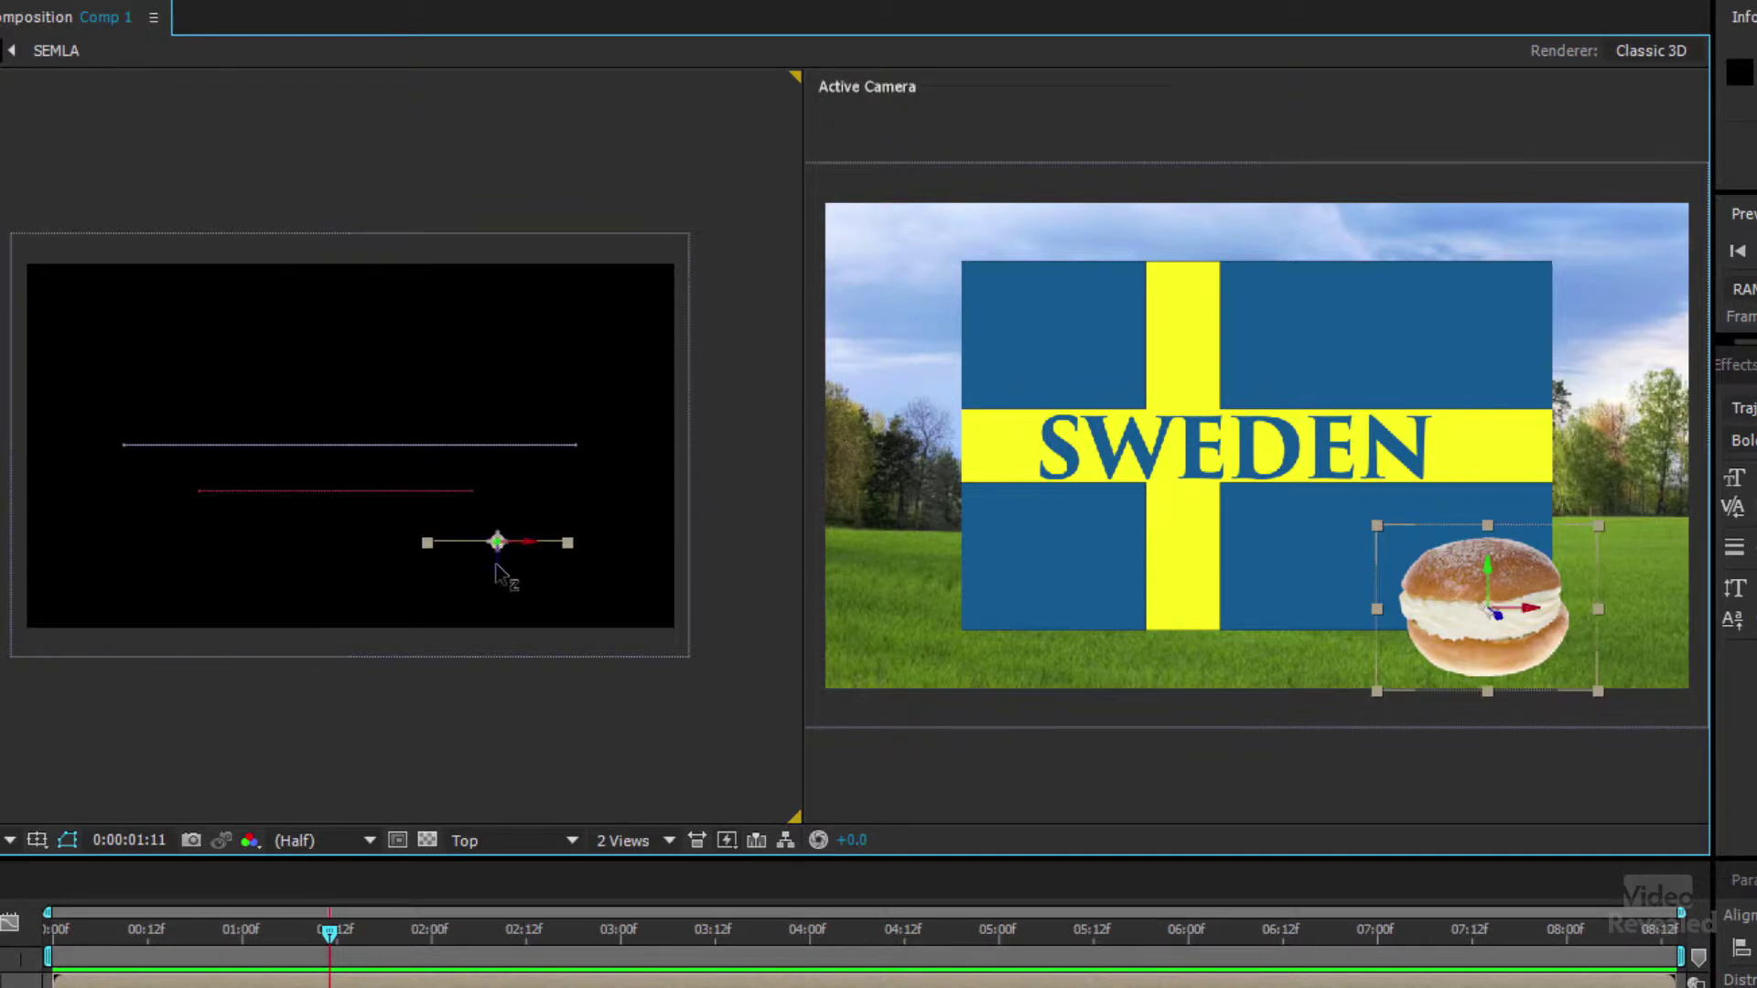
{"action": "left_click_drag", "start_coordinate": [499, 591], "coordinate": [469, 551]}
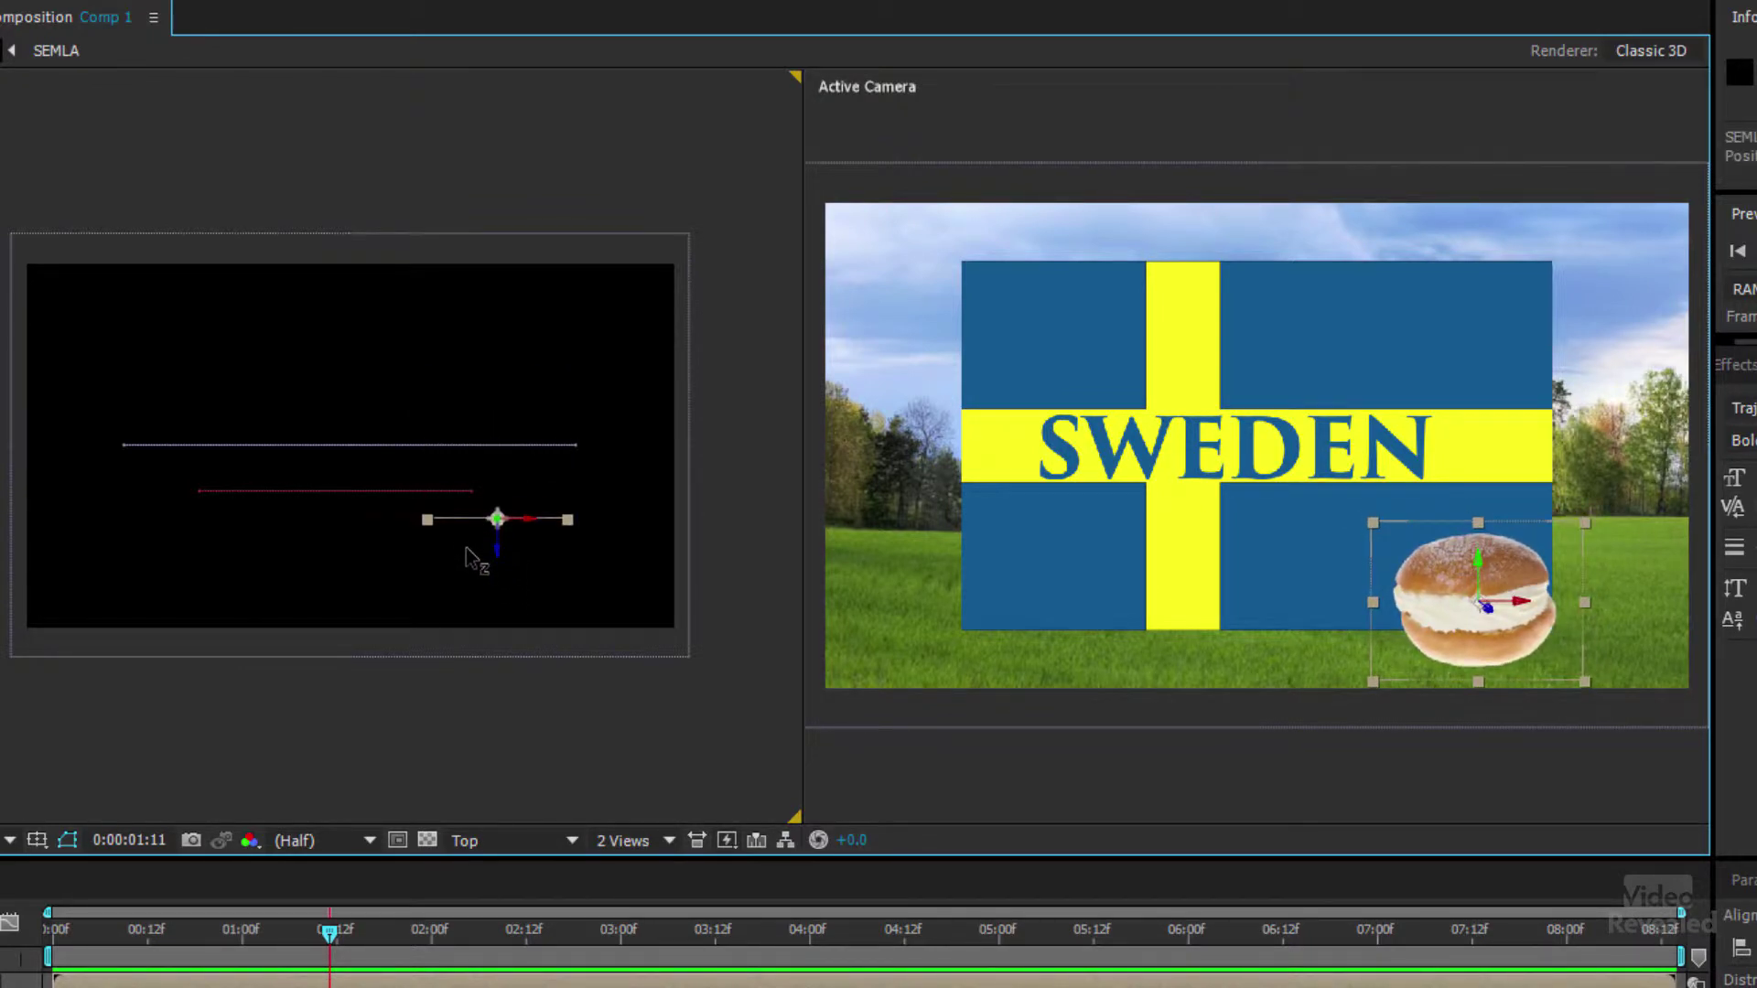
Return to a single view and orbit the camera with the Unified Camera Tool to show the flag at an angle
{"action": "left_click", "coordinate": [608, 842]}
{"action": "left_click", "coordinate": [643, 871]}
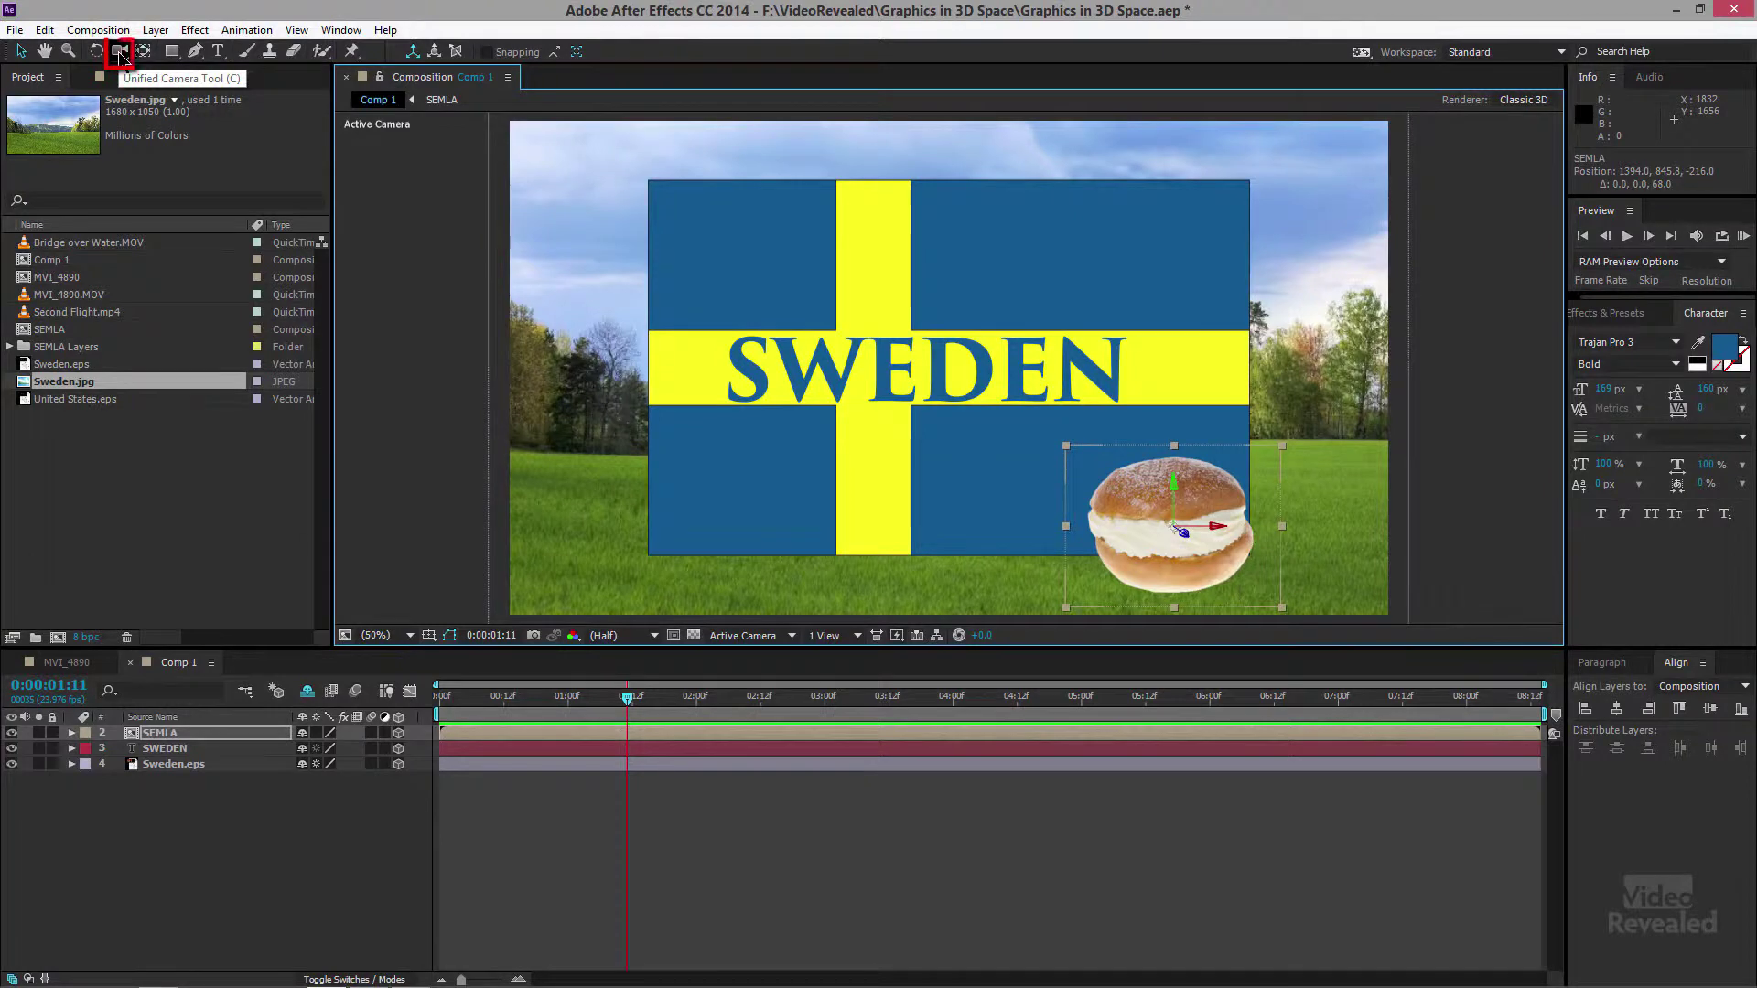
{"action": "left_click", "coordinate": [120, 53]}
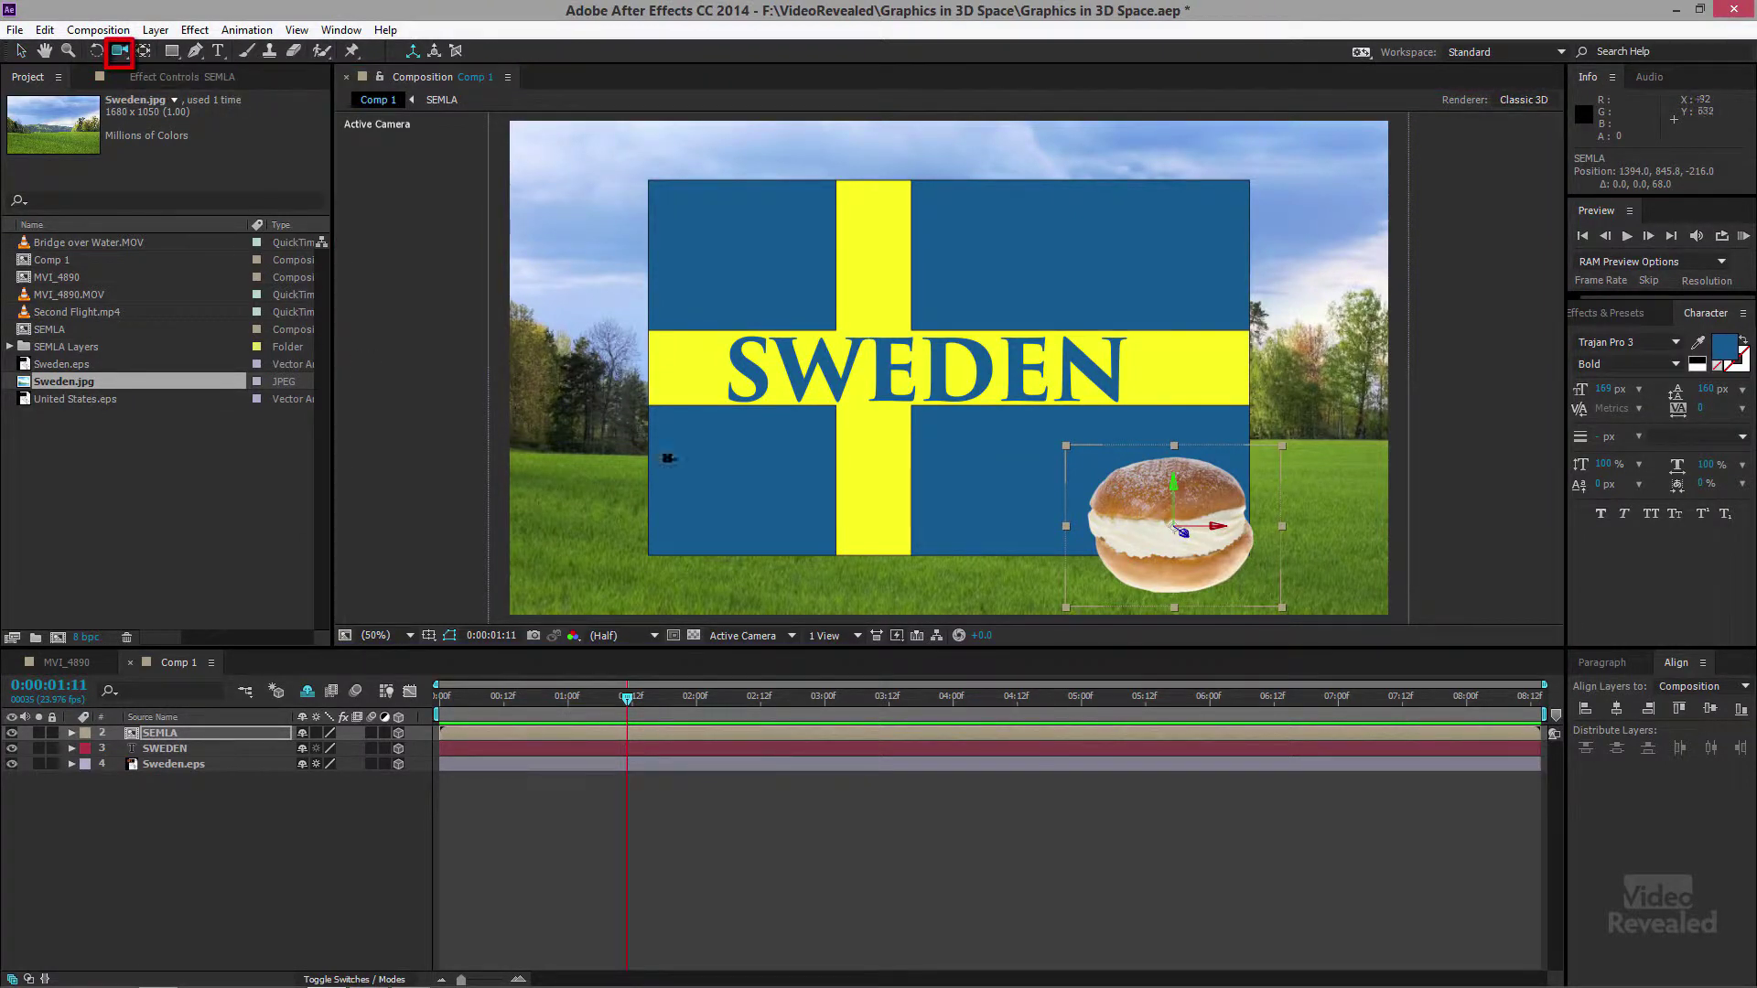
{"action": "left_click_drag", "start_coordinate": [1028, 498], "coordinate": [1070, 501]}
Add a white spot light with shadow casting enabled and increased shadow darkness
{"action": "left_click", "coordinate": [156, 30]}
{"action": "mouse_move", "coordinate": [229, 51]}
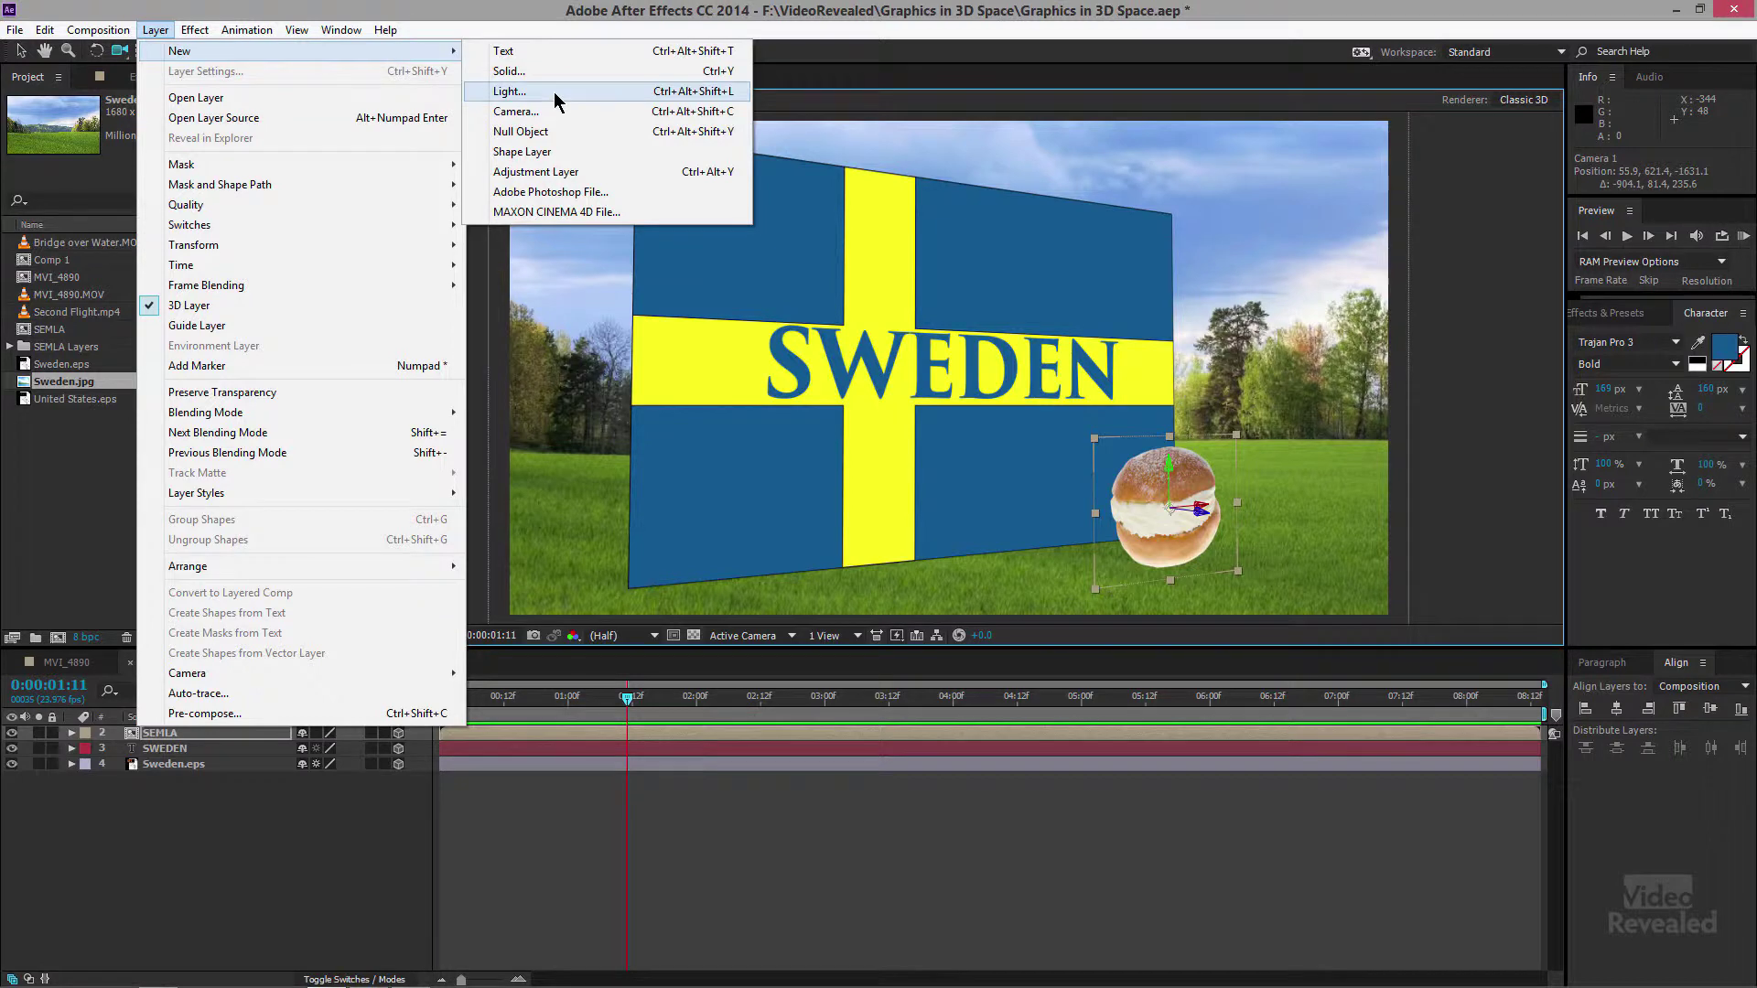
{"action": "left_click", "coordinate": [555, 92]}
{"action": "left_click", "coordinate": [212, 96]}
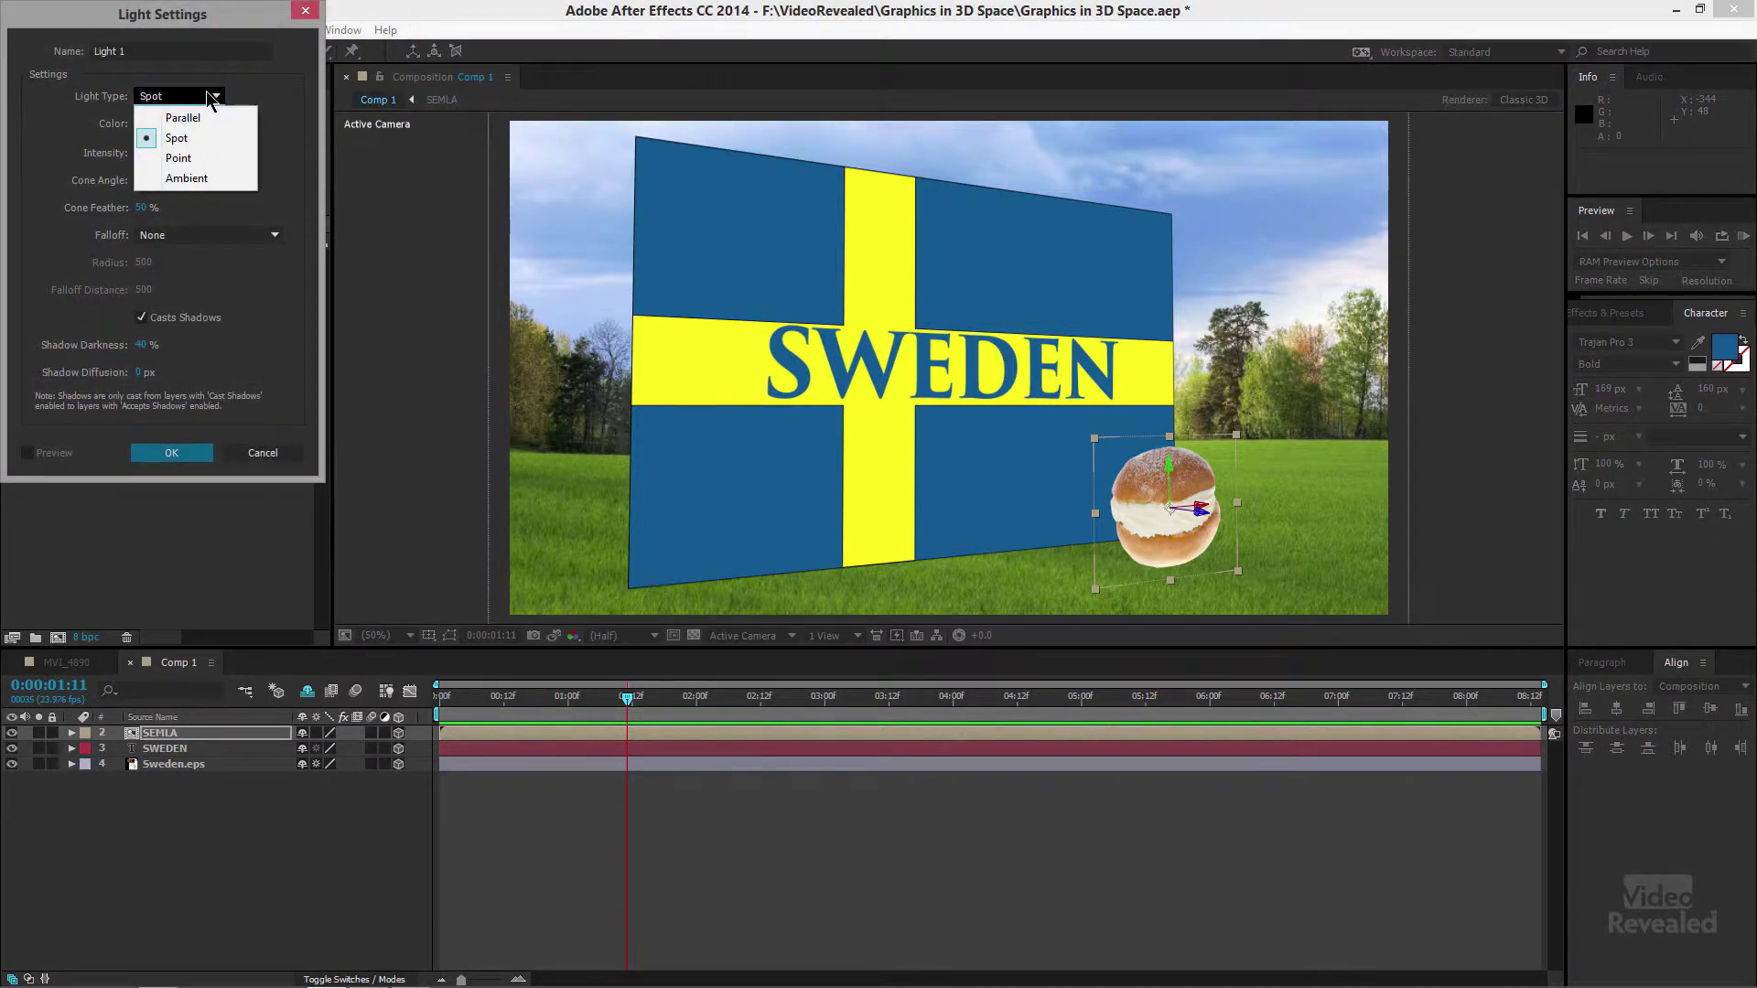
{"action": "left_click", "coordinate": [263, 89]}
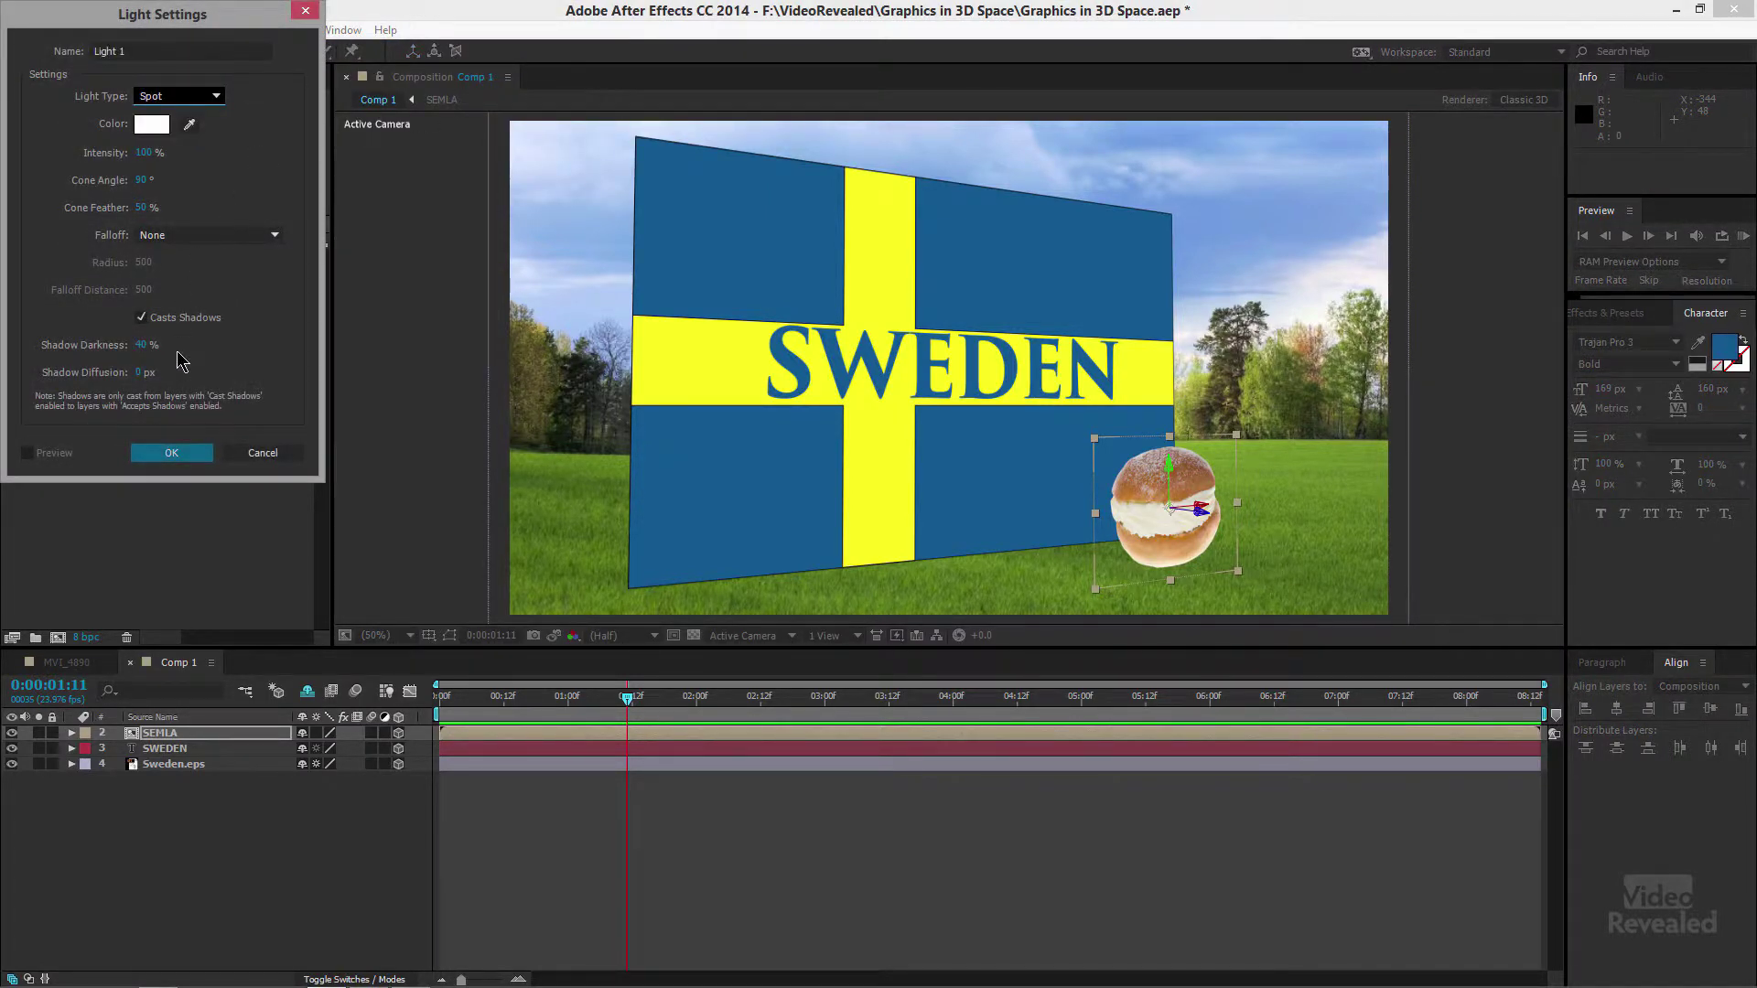
{"action": "left_click_drag", "start_coordinate": [139, 356], "coordinate": [169, 348]}
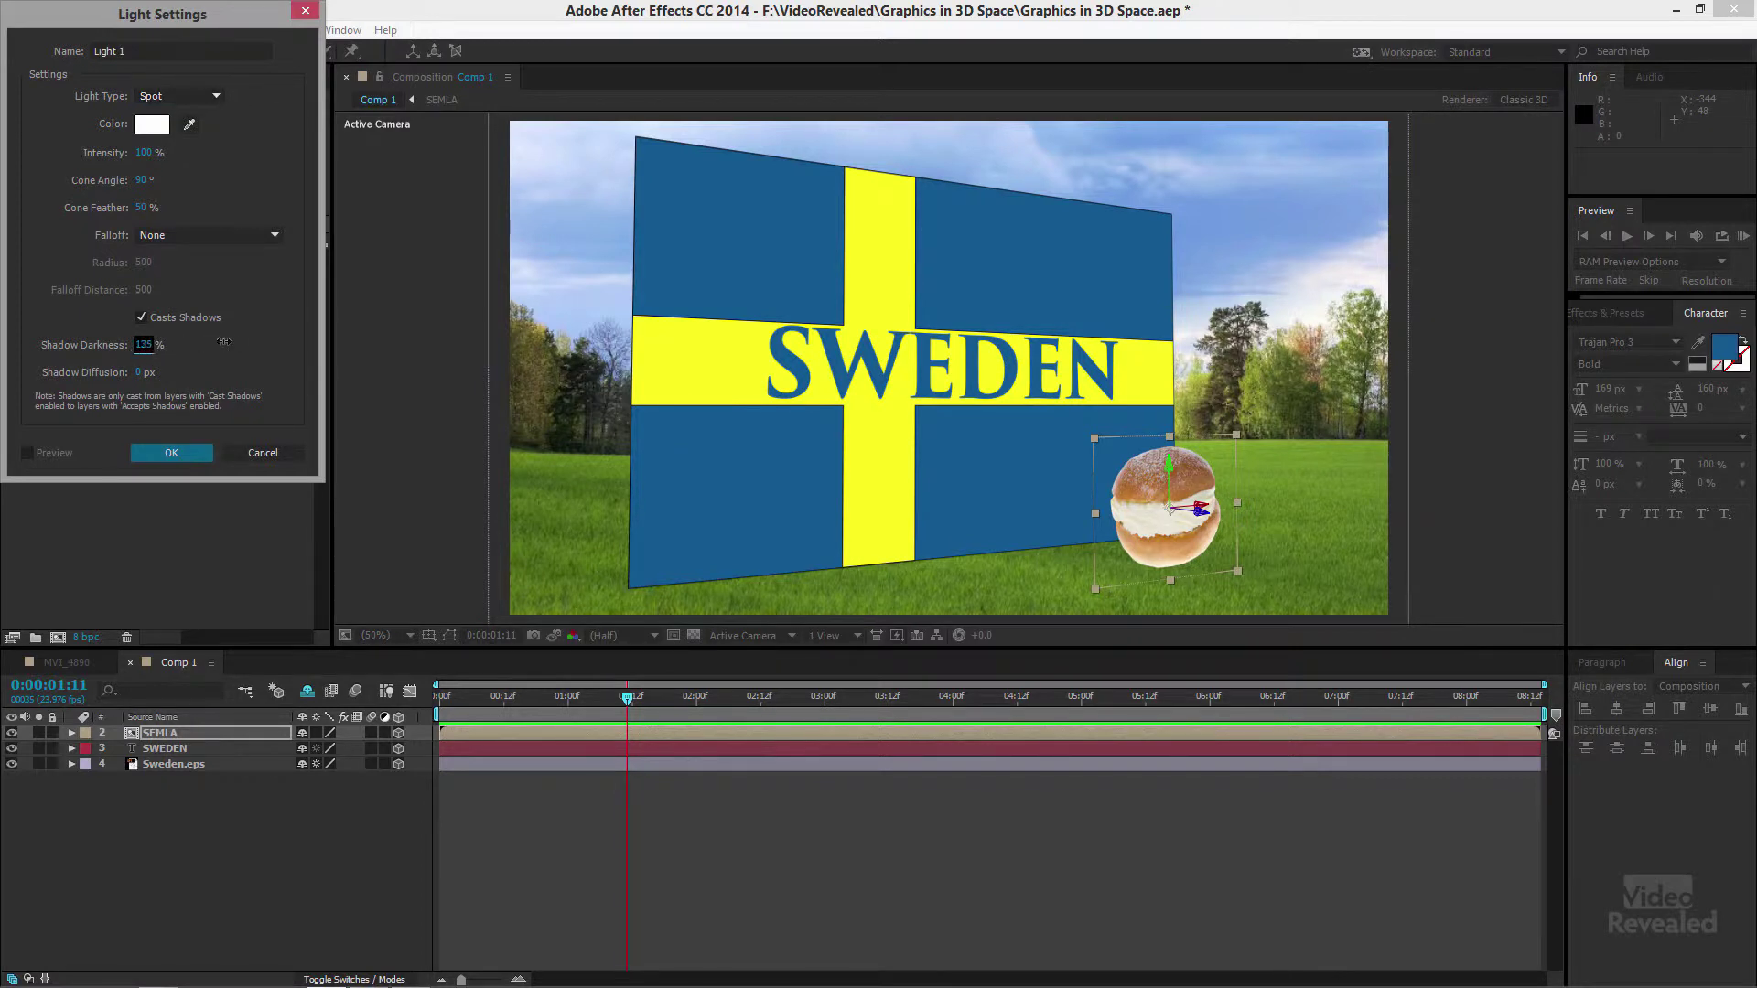
{"action": "left_click", "coordinate": [154, 344]}
{"action": "left_click", "coordinate": [171, 452]}
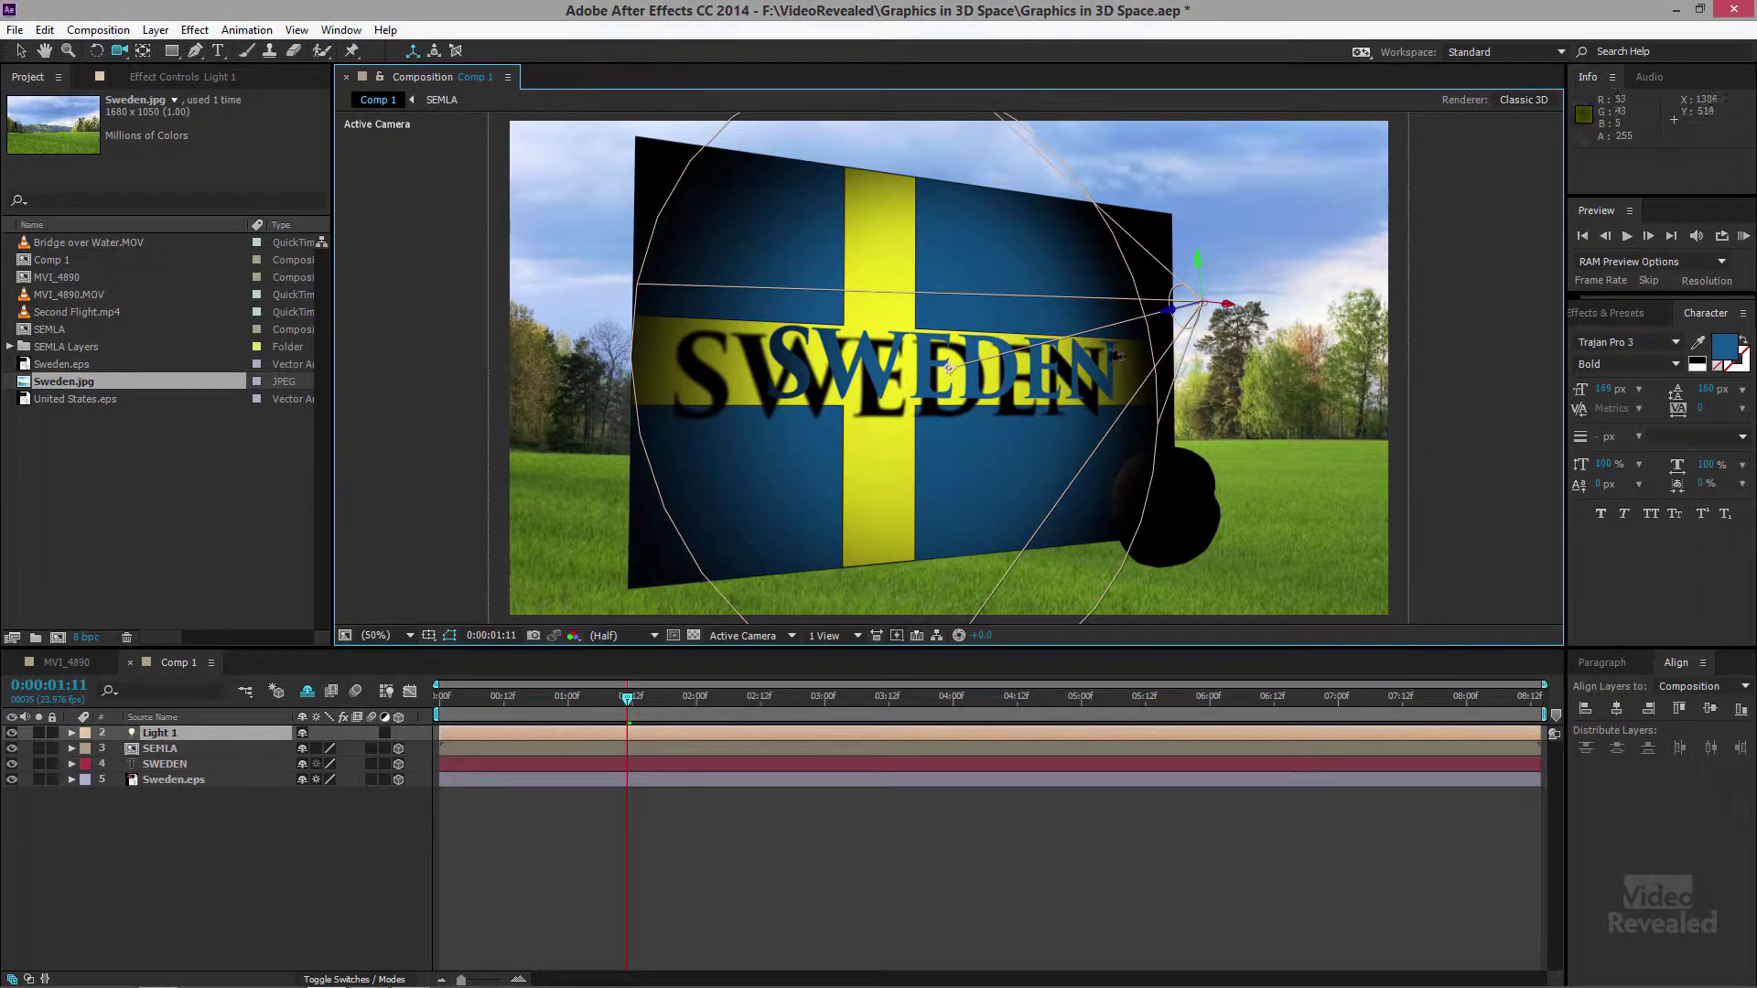
Switch Casts Shadows off and back on in the SWEDEN text layer's material options
{"action": "left_click", "coordinate": [213, 765]}
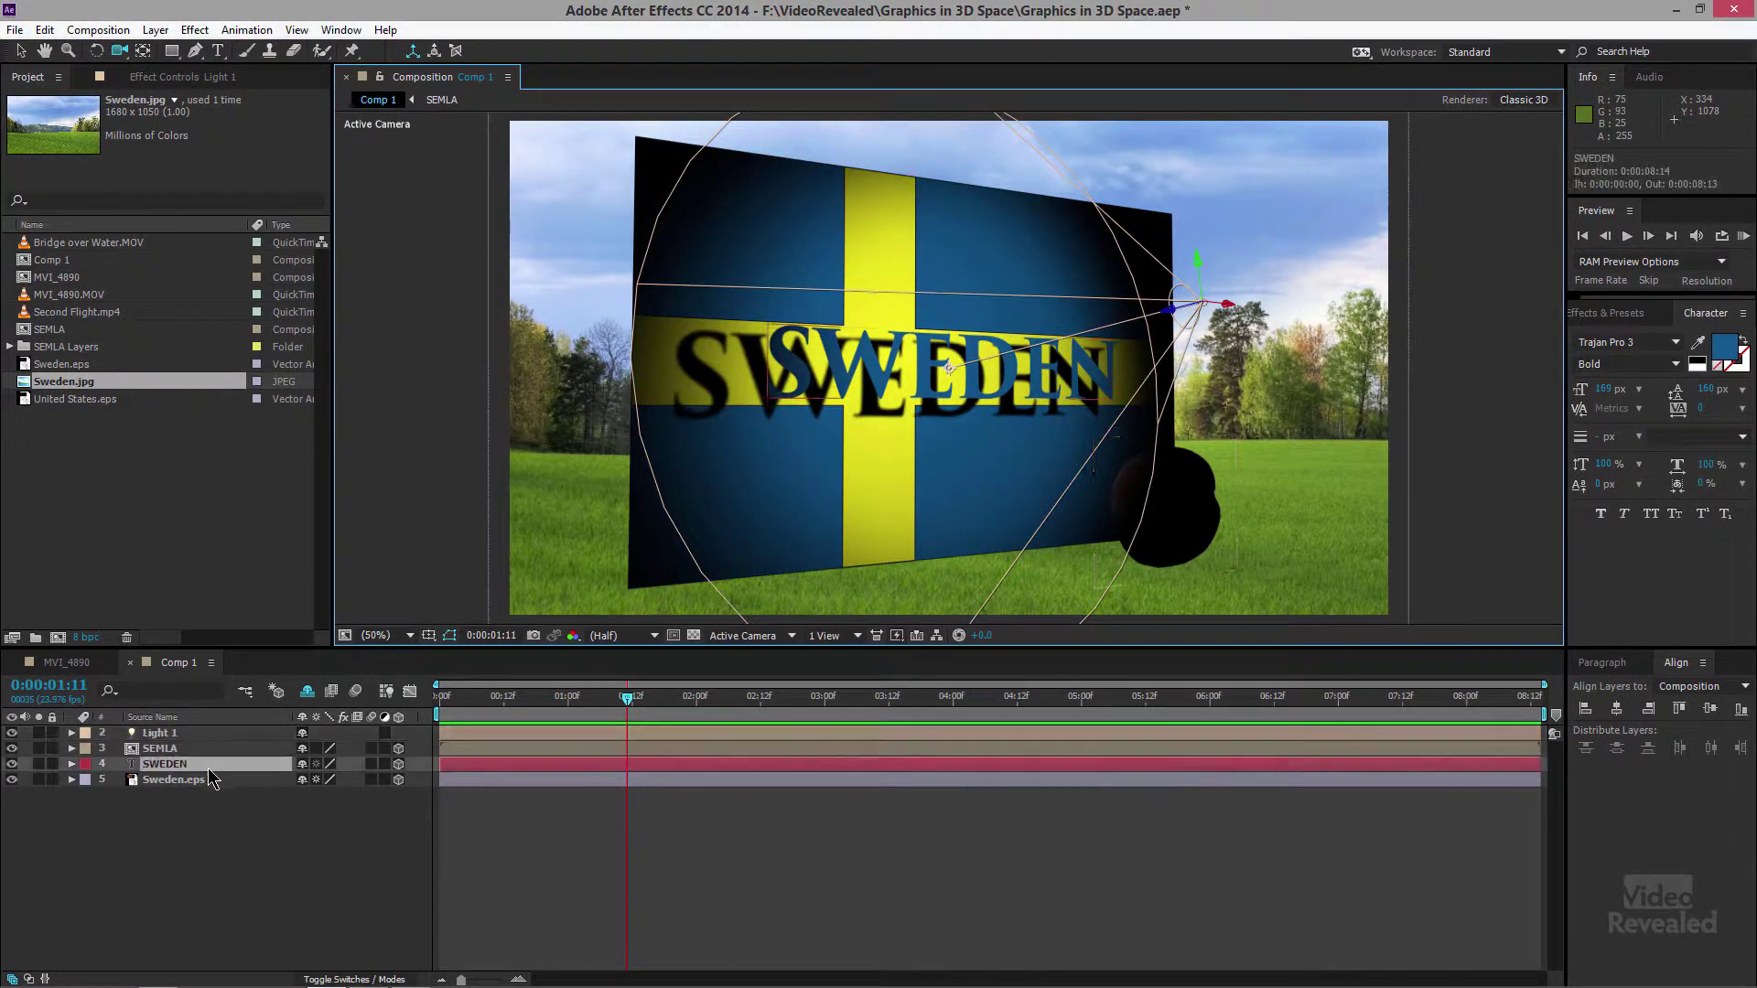
{"action": "left_click", "coordinate": [71, 764]}
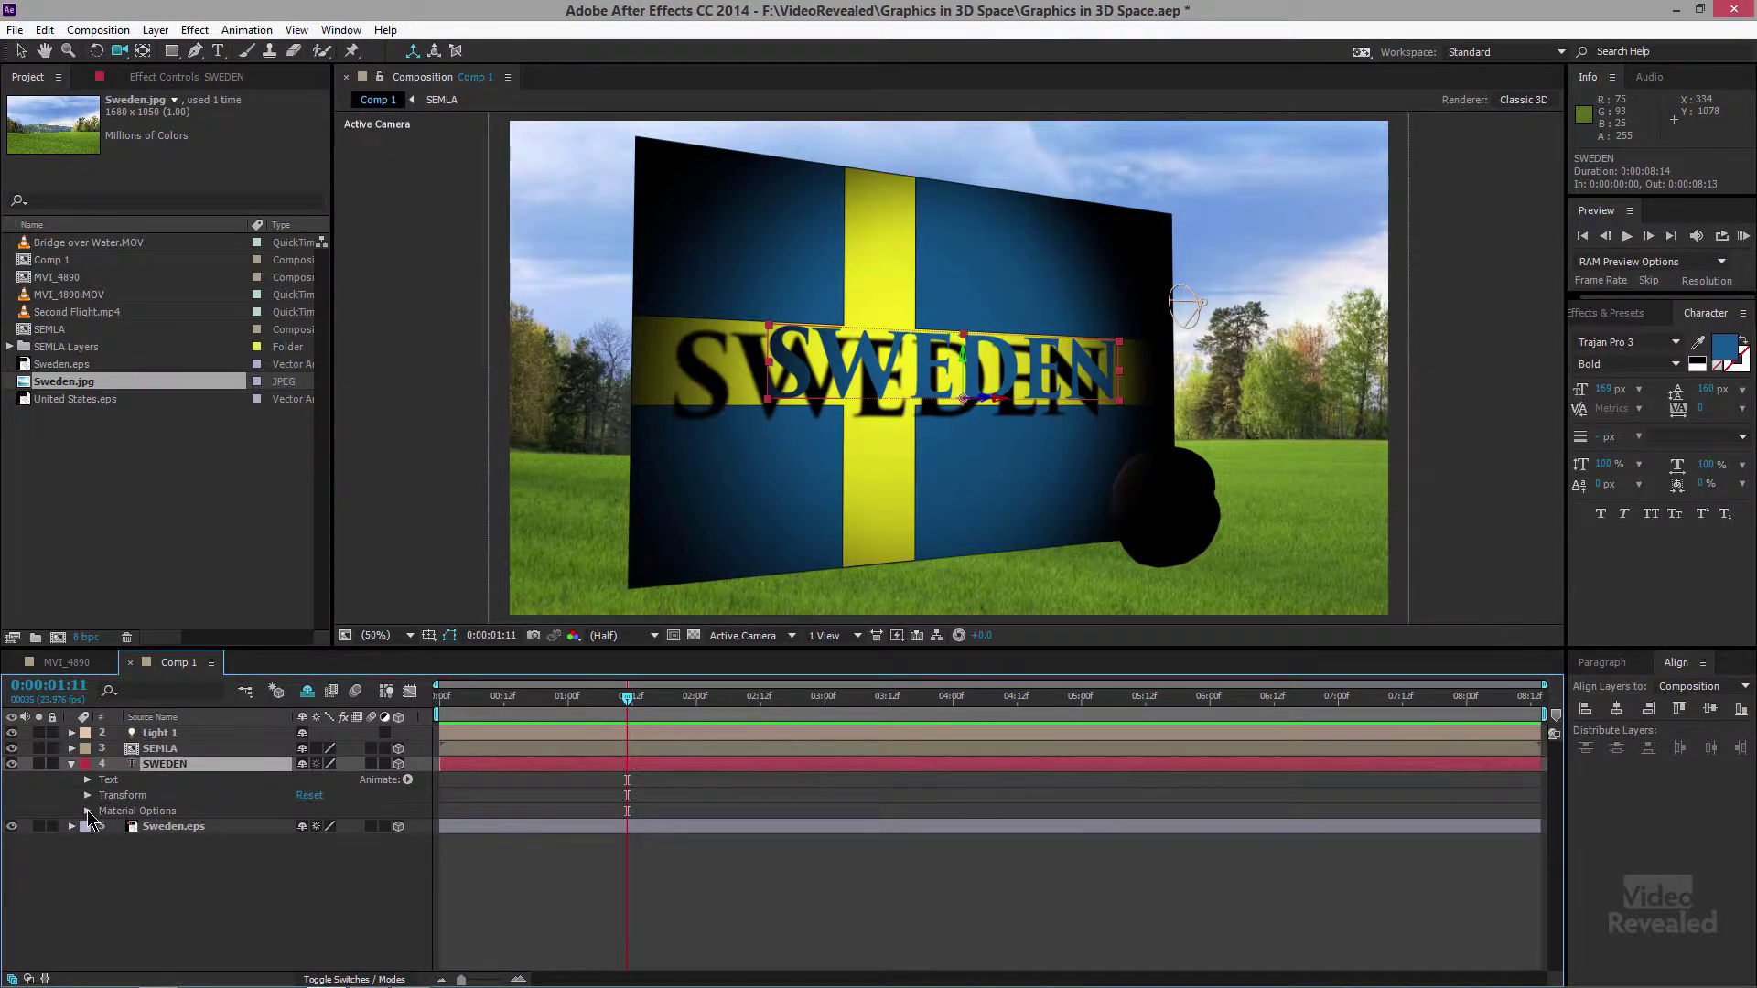
{"action": "left_click", "coordinate": [88, 811]}
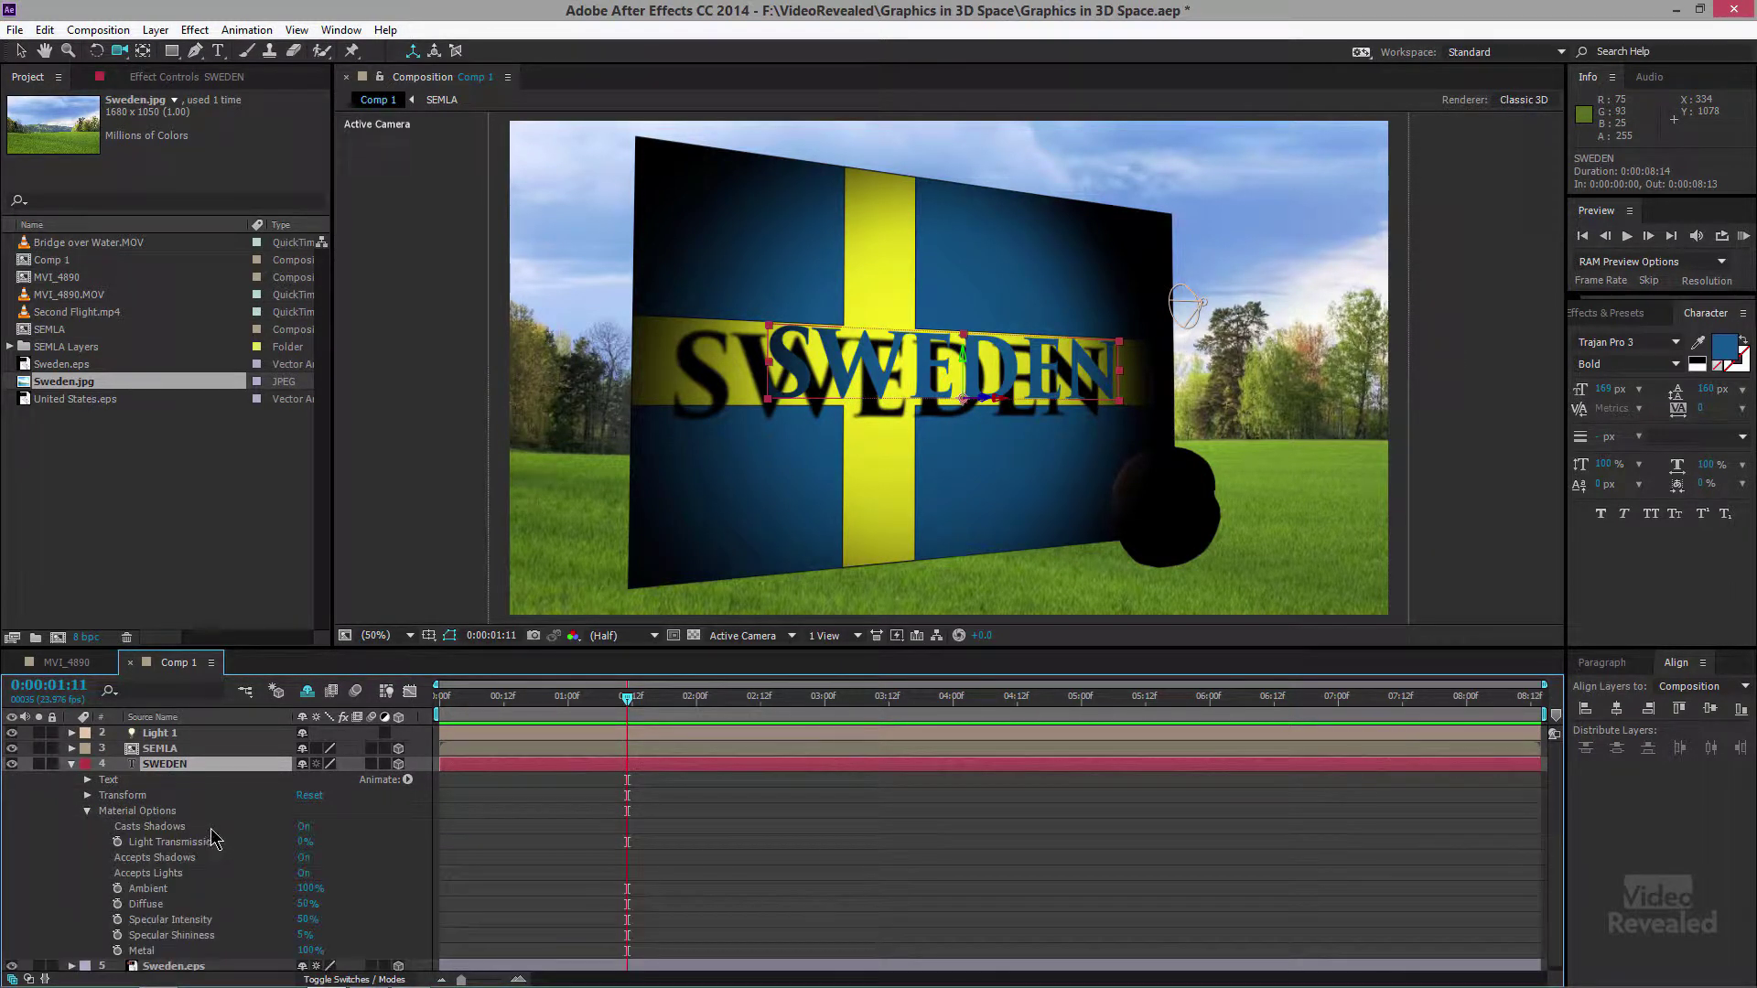
{"action": "left_click", "coordinate": [306, 828]}
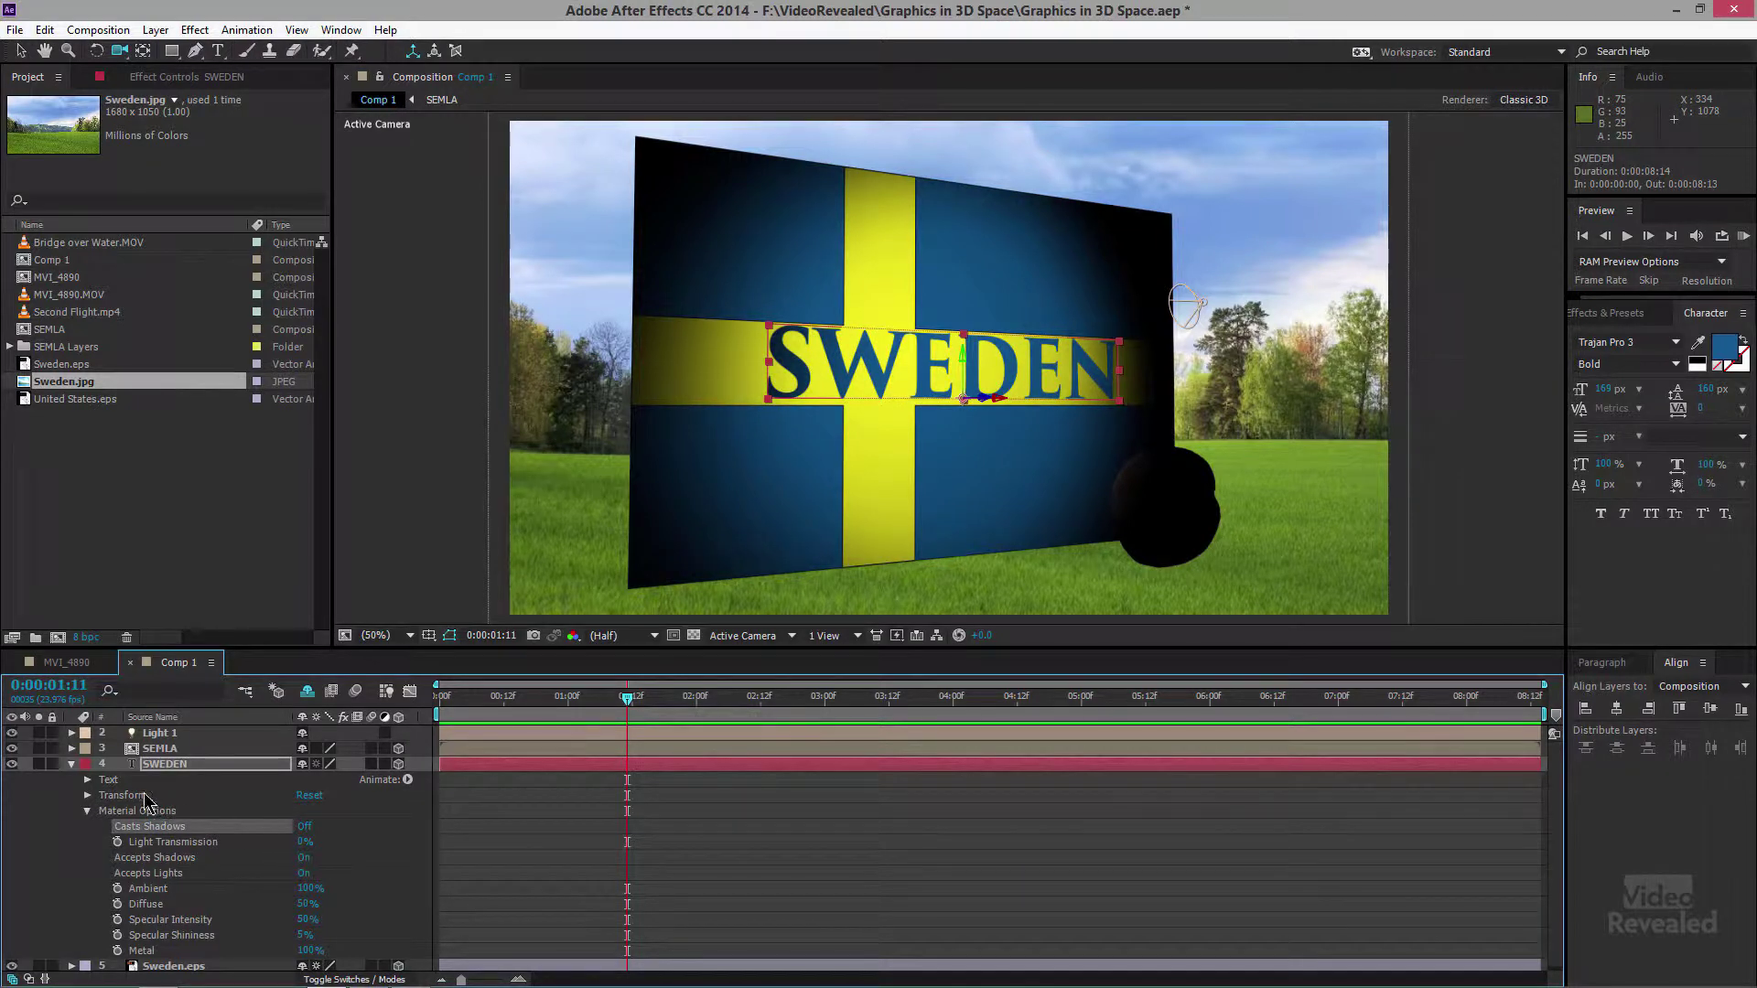
{"action": "left_click", "coordinate": [88, 811]}
Move Light 1 farther in front of the flag, to about 1142, 420, -990, so it also illuminates the bun
{"action": "left_click", "coordinate": [20, 51]}
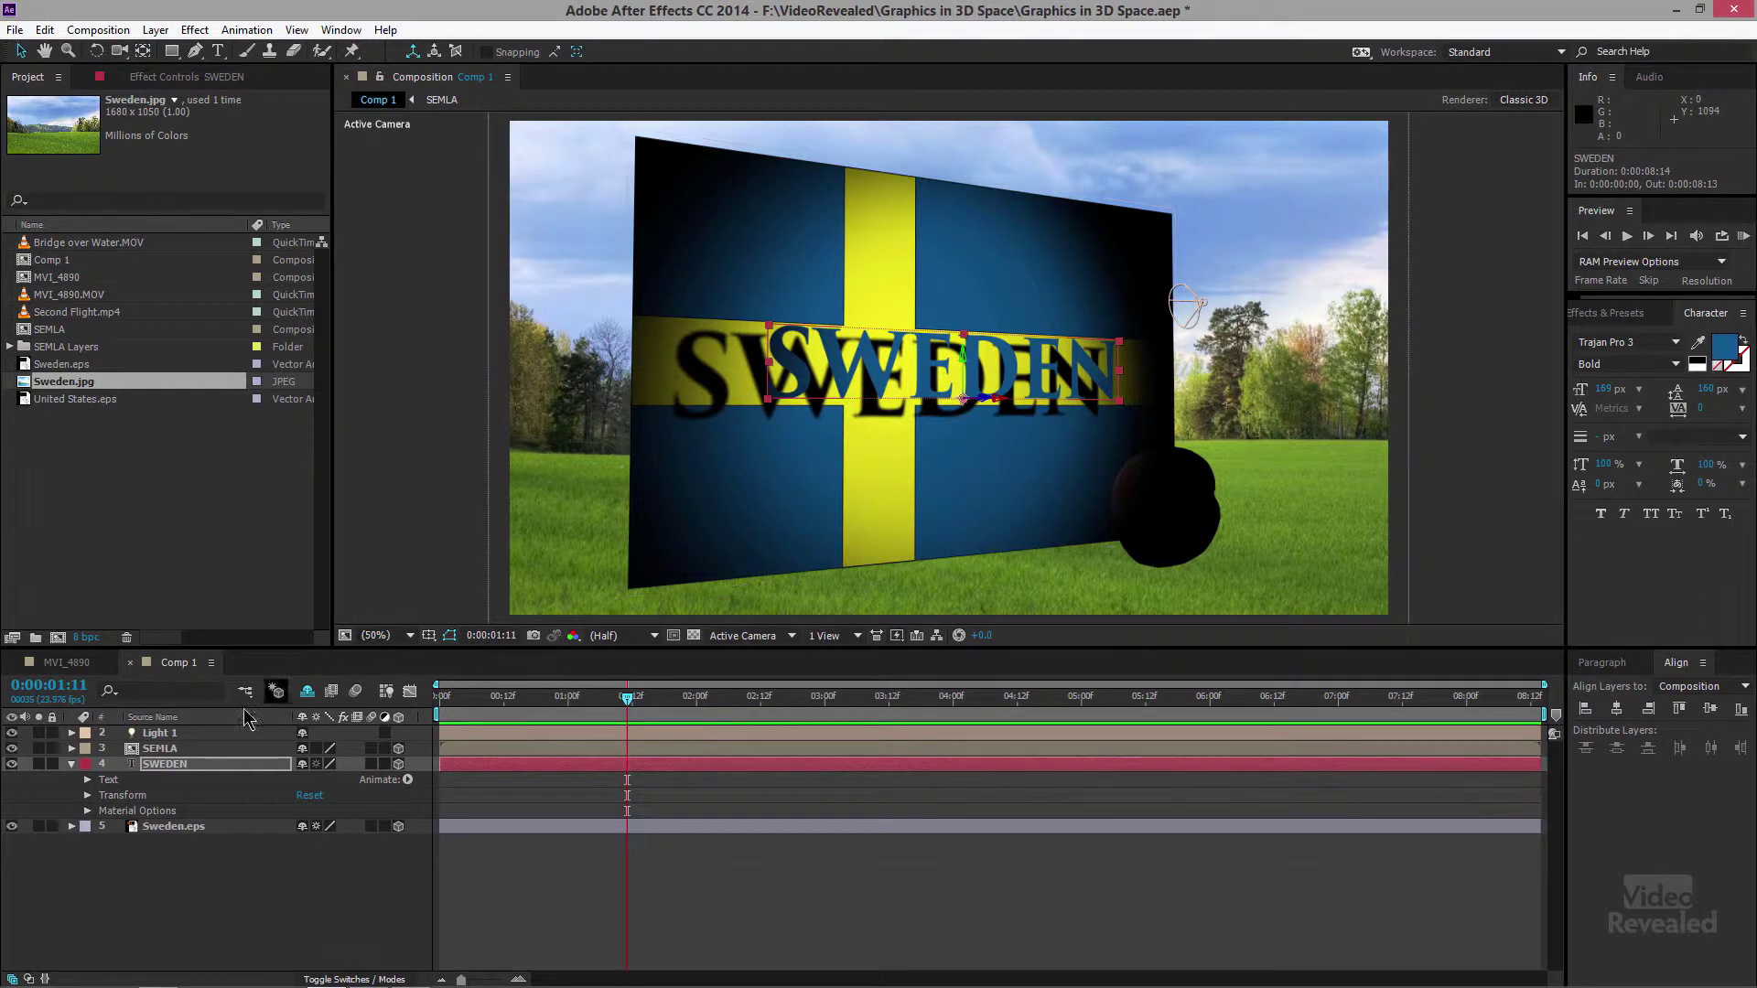
{"action": "left_click", "coordinate": [165, 732]}
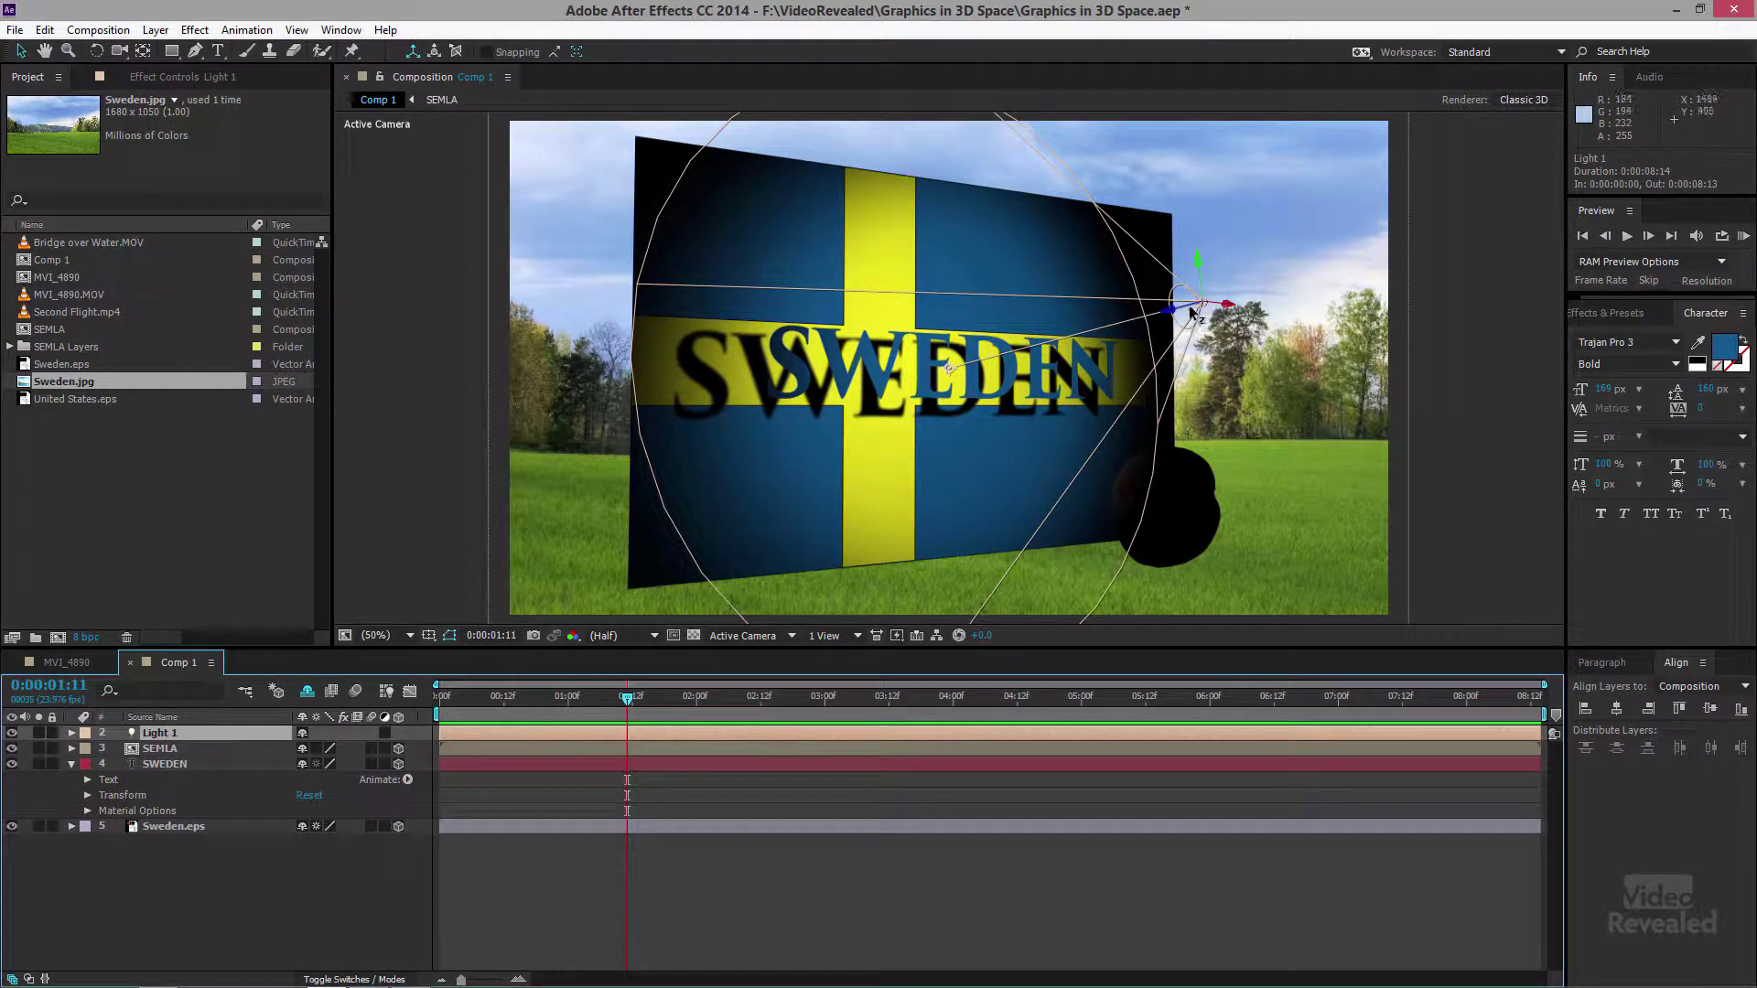
{"action": "left_click_drag", "start_coordinate": [1226, 309], "coordinate": [1353, 334]}
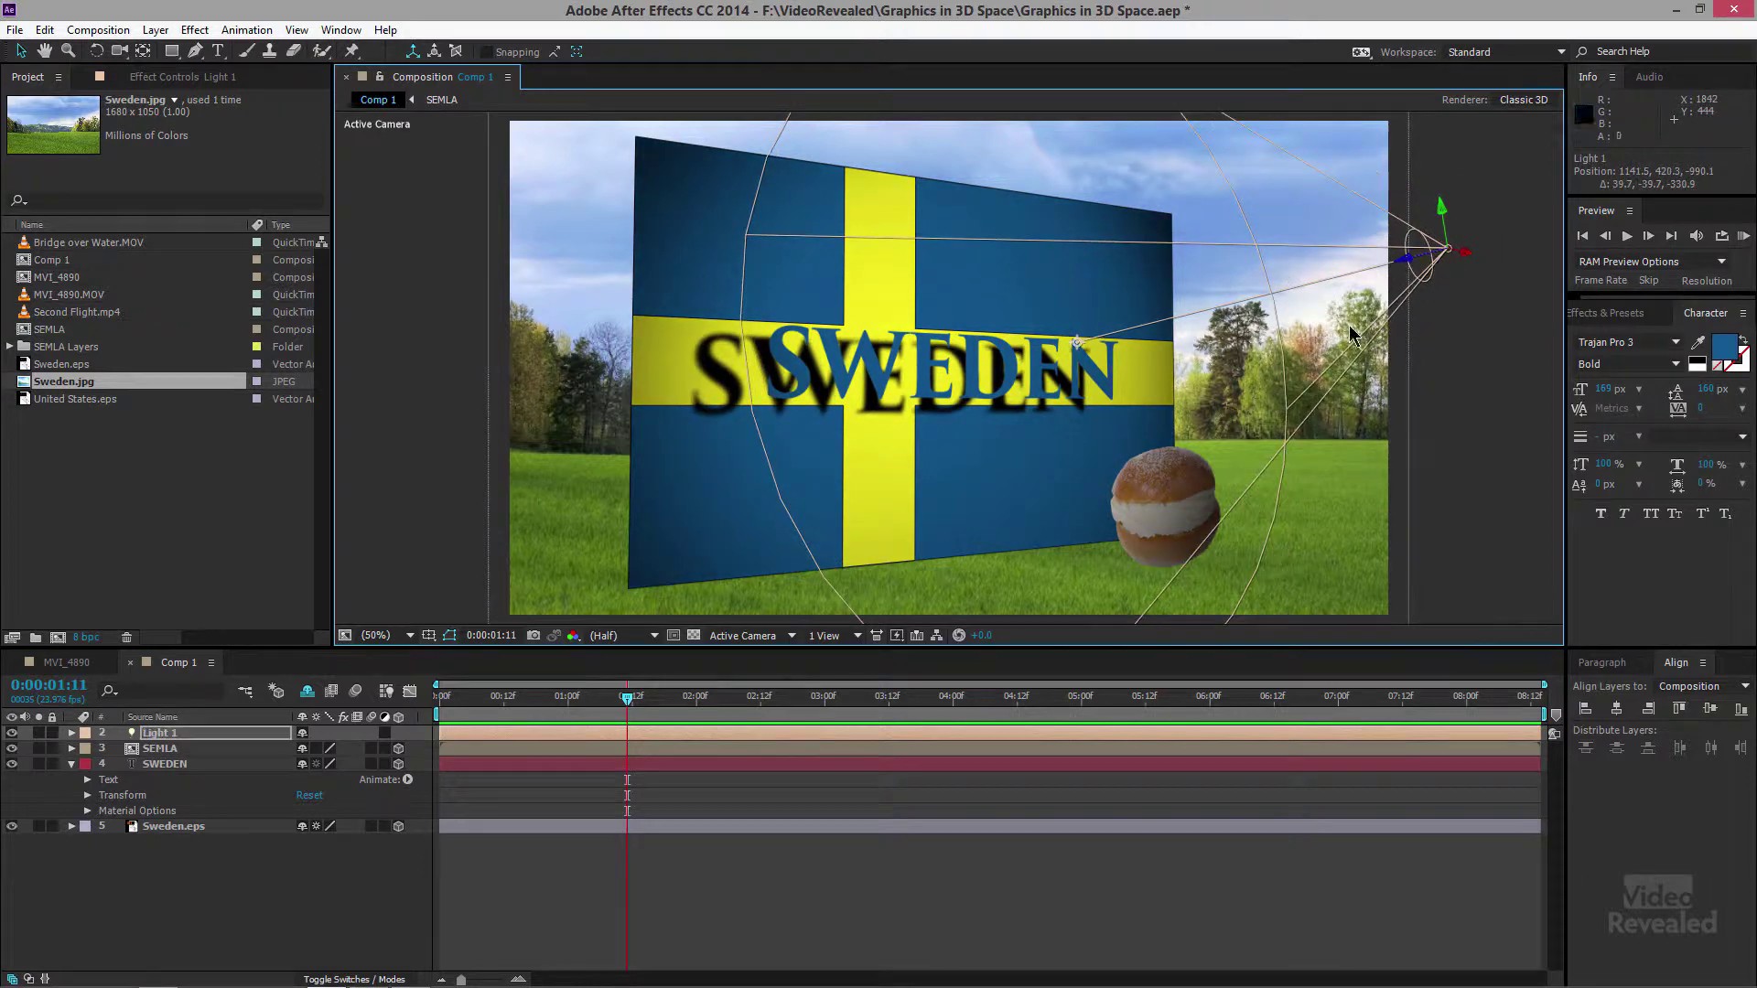
Soften the shadow cast by Light 1 by setting Shadow Darkness to 49% and Shadow Diffusion to about 26 px
{"action": "double_click", "coordinate": [161, 733]}
{"action": "left_click_drag", "start_coordinate": [149, 359], "coordinate": [88, 351]}
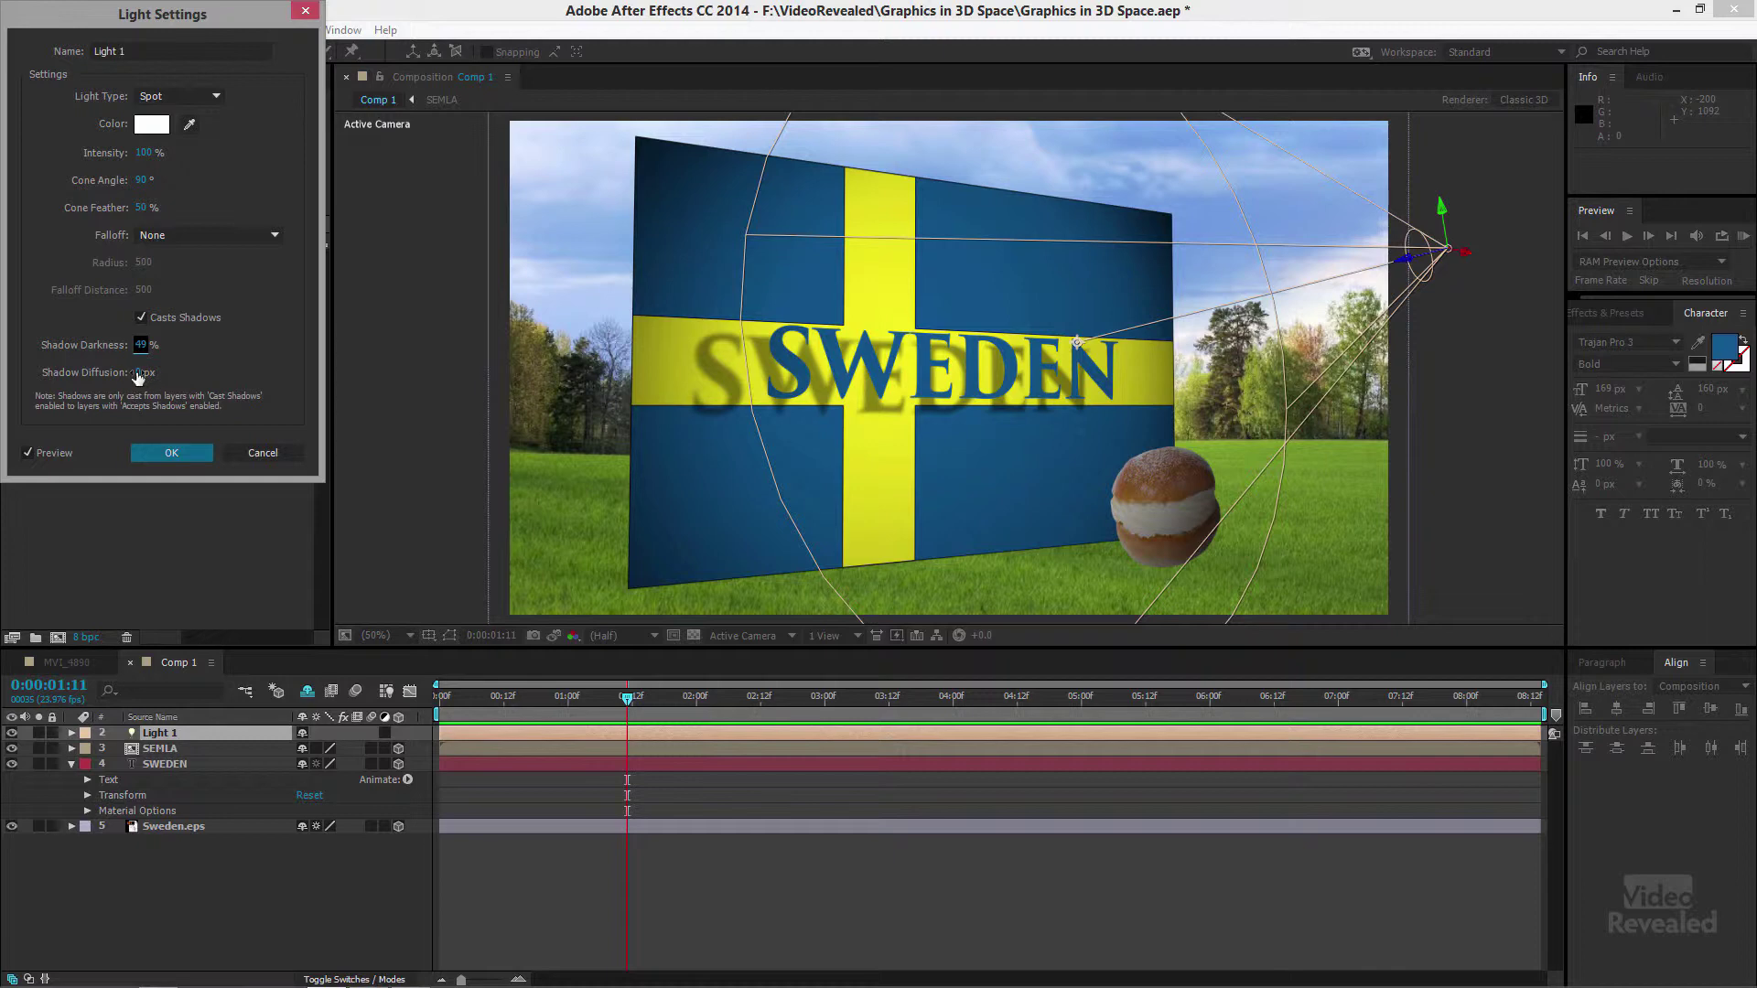
{"action": "mouse_move", "coordinate": [149, 370]}
{"action": "left_mouse_down"}
{"action": "mouse_move", "coordinate": [165, 366]}
{"action": "mouse_move", "coordinate": [149, 357]}
{"action": "left_mouse_up"}
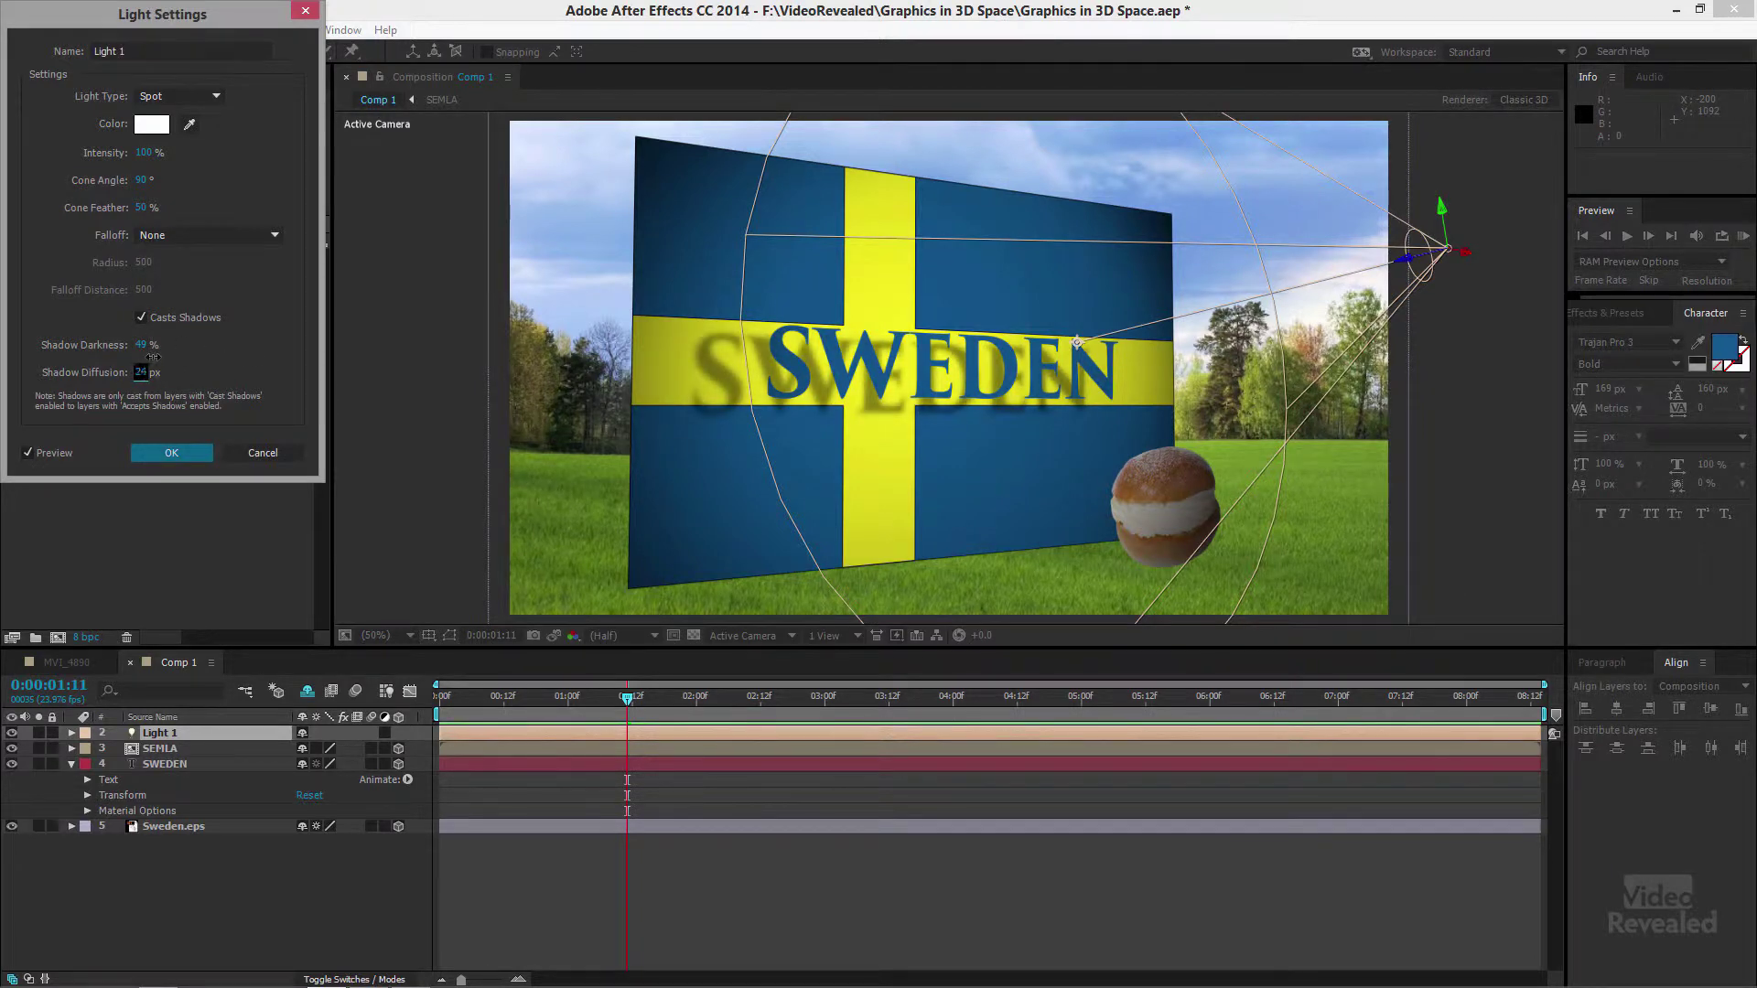
{"action": "left_click", "coordinate": [178, 453]}
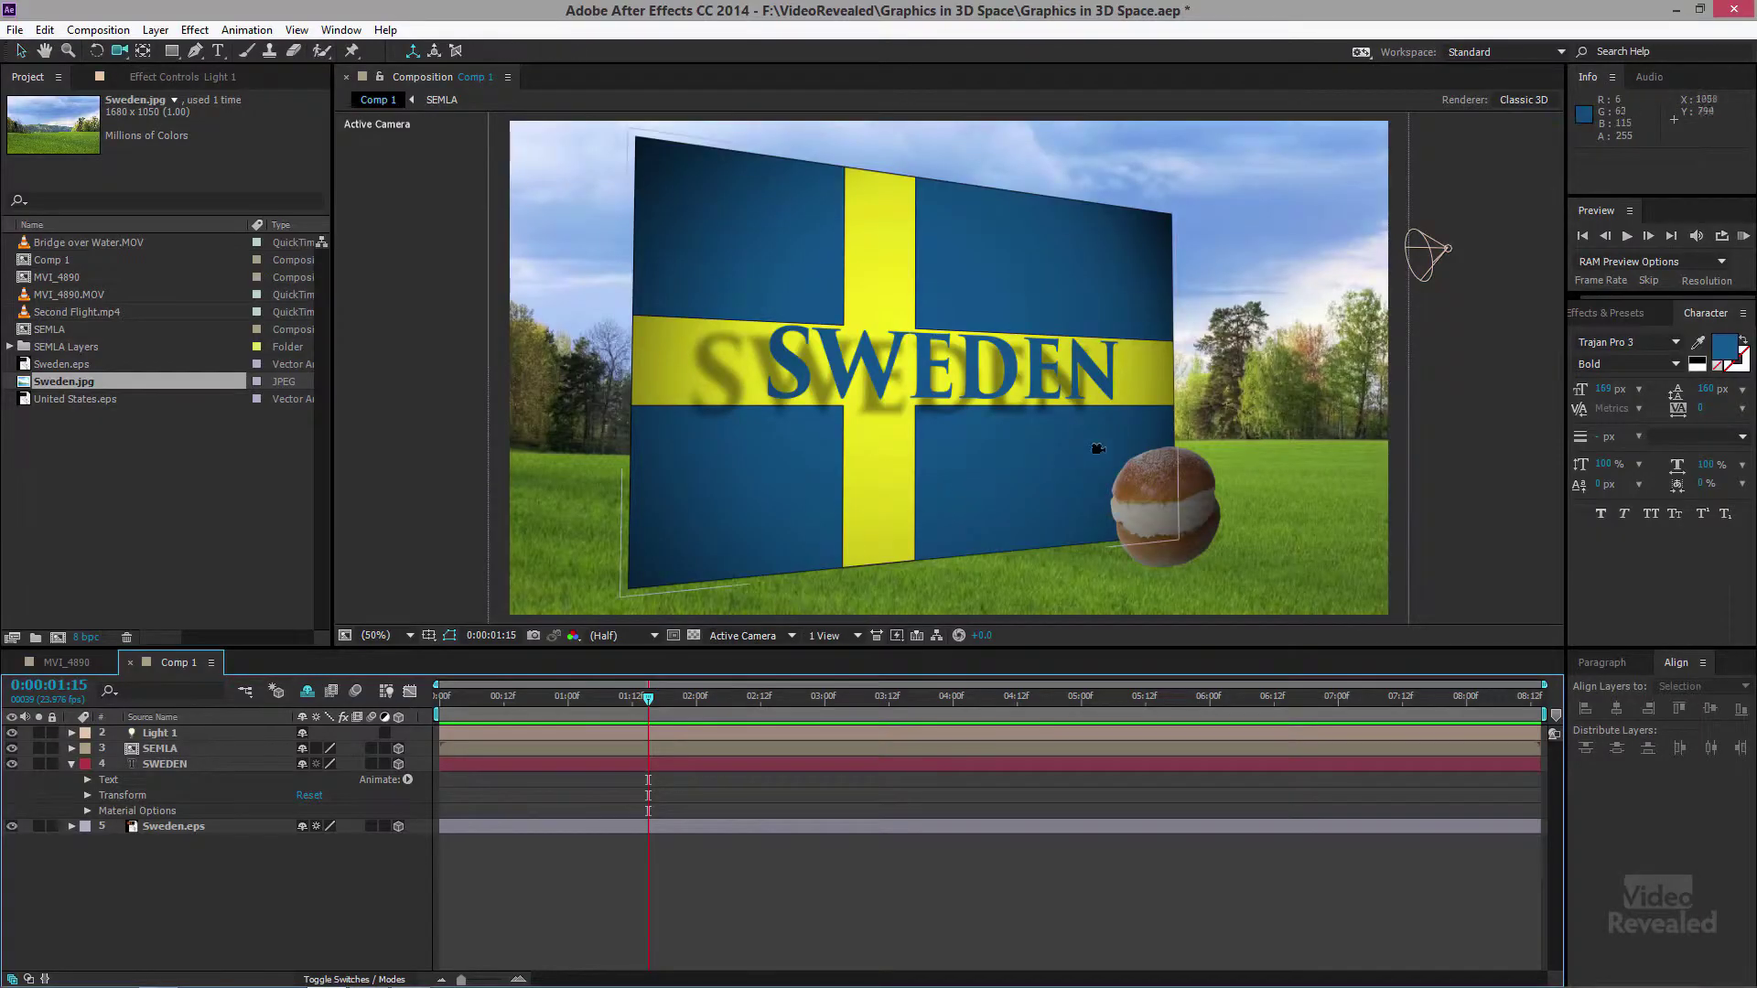
Orbit Camera 1 to about 636, 459, -1837 so the flag faces the viewer more directly
{"action": "left_click_drag", "start_coordinate": [1098, 444], "coordinate": [1148, 463]}
{"action": "mouse_move", "coordinate": [1057, 464]}
{"action": "left_mouse_down"}
{"action": "mouse_move", "coordinate": [1057, 447]}
{"action": "mouse_move", "coordinate": [1080, 448]}
{"action": "left_mouse_up"}
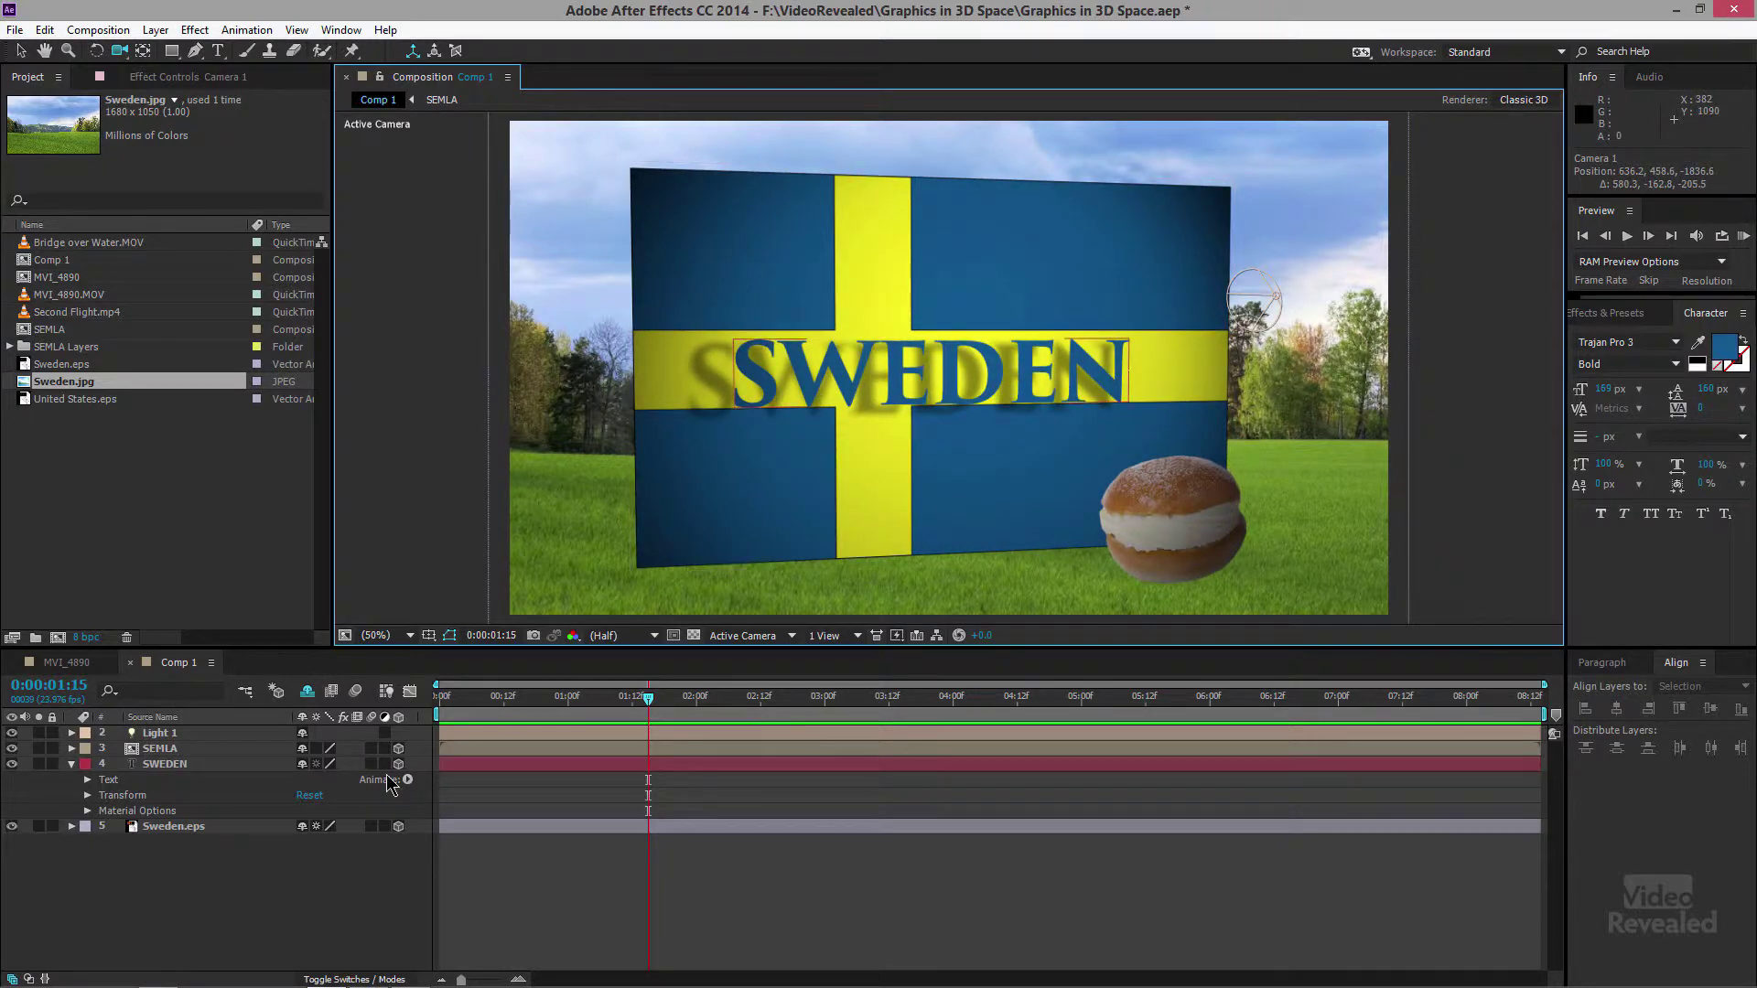
Reveal the hidden shy layers, collapse the SWEDEN layer and turn on Depth of Field in Camera 1's options
{"action": "left_click", "coordinate": [310, 693]}
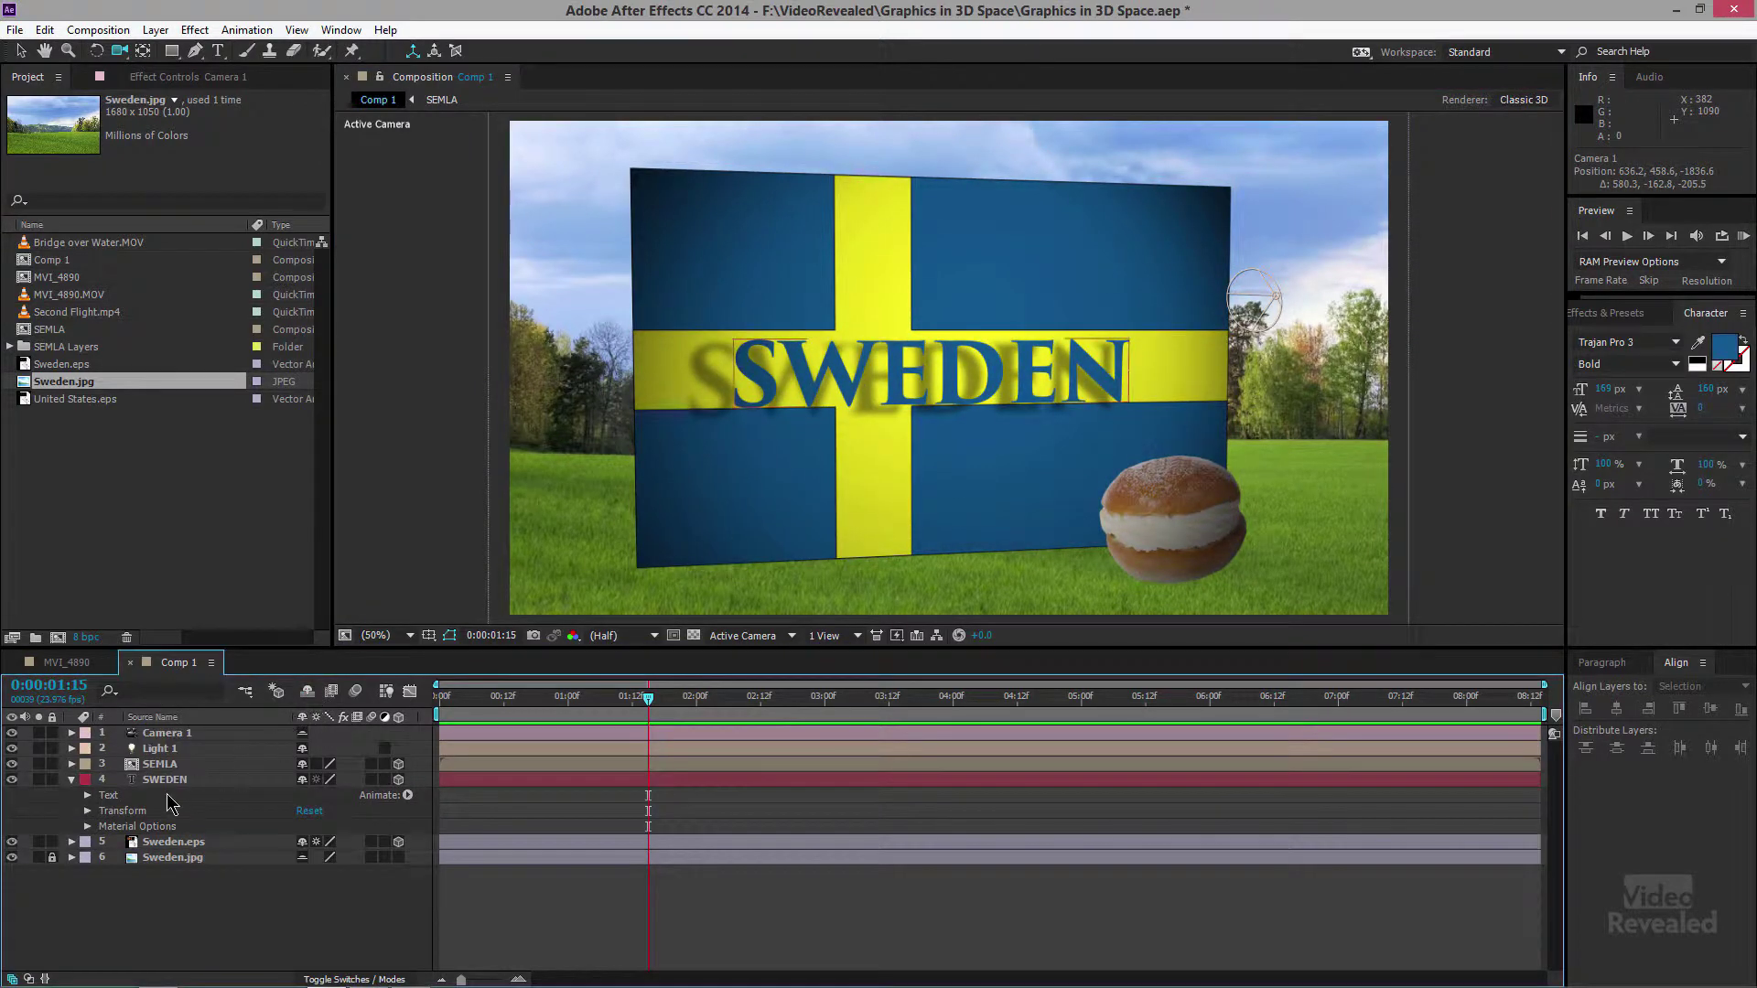
{"action": "left_click", "coordinate": [71, 779]}
{"action": "left_click", "coordinate": [72, 733]}
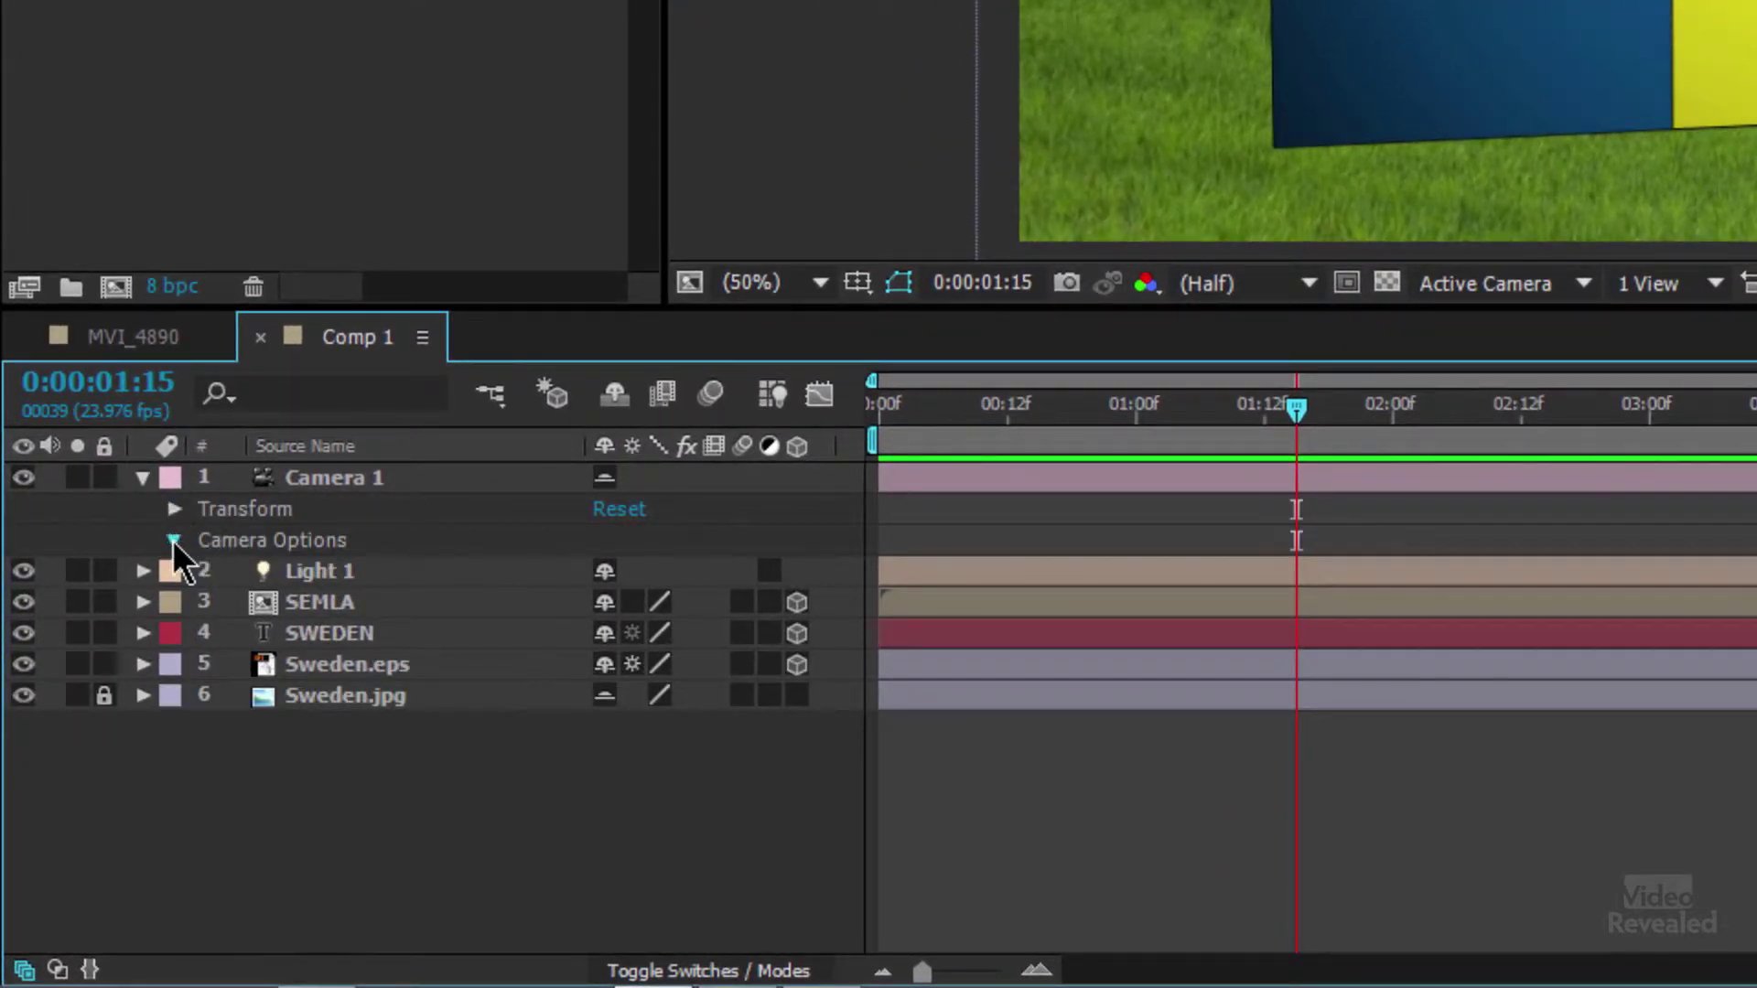
{"action": "left_click", "coordinate": [173, 540]}
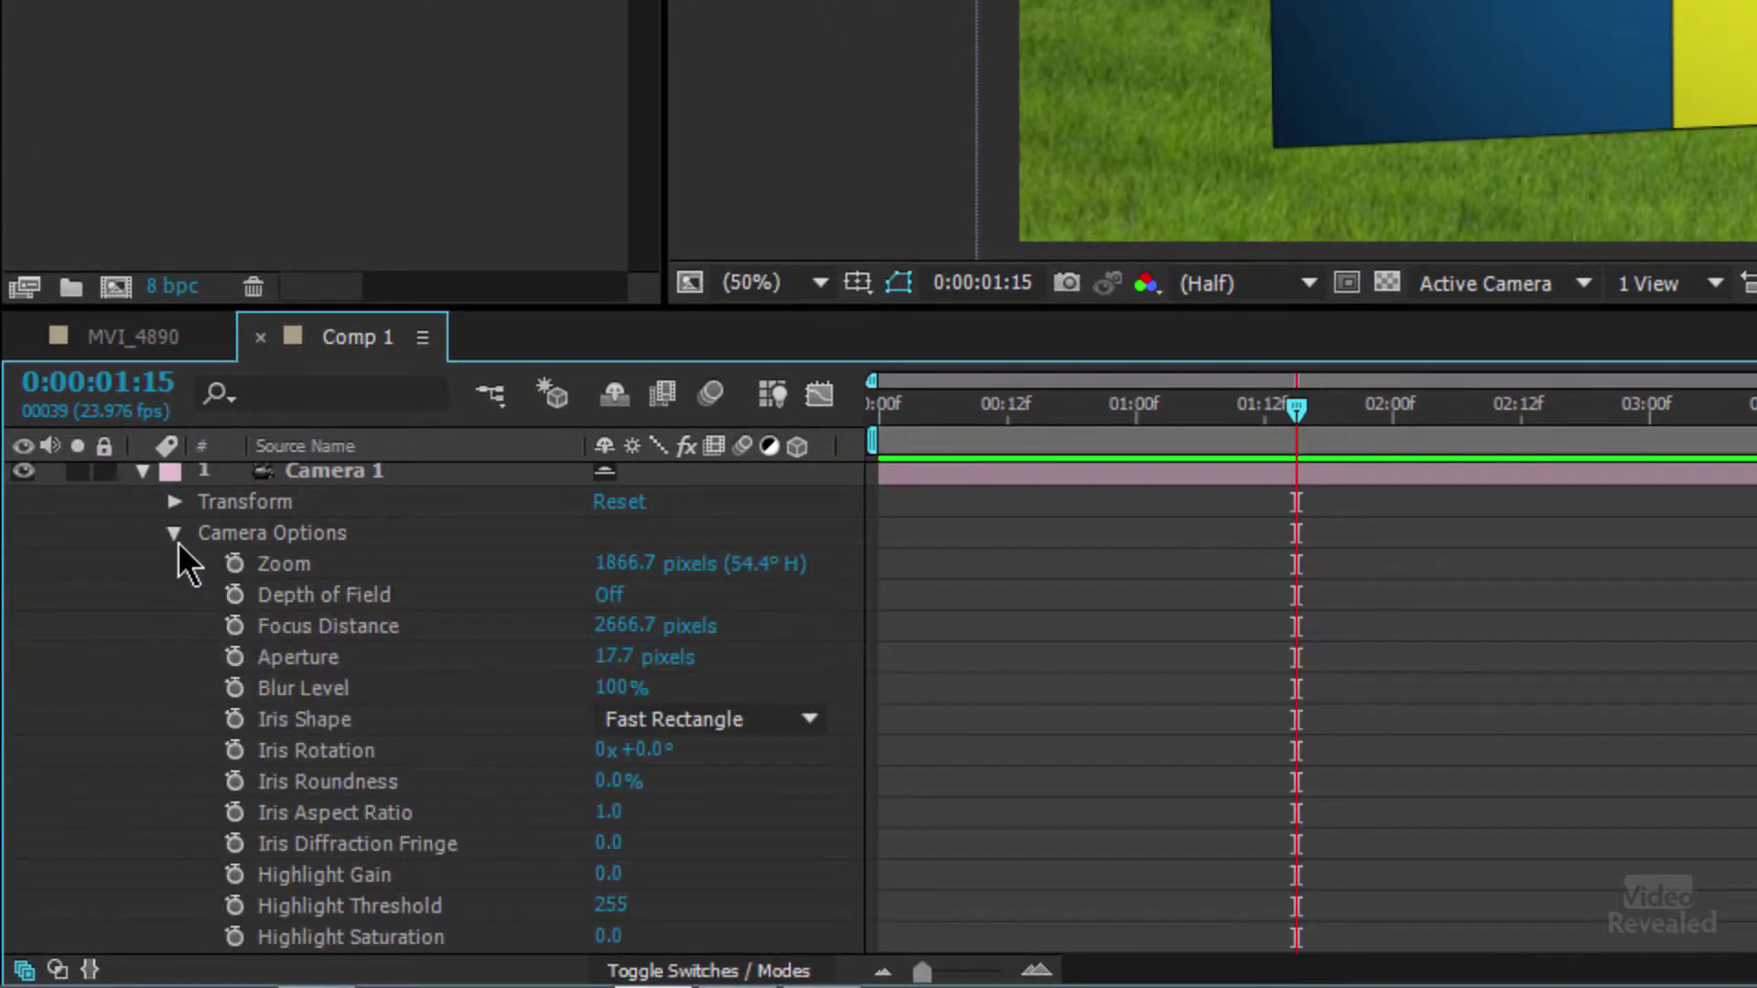
{"action": "left_click", "coordinate": [611, 597]}
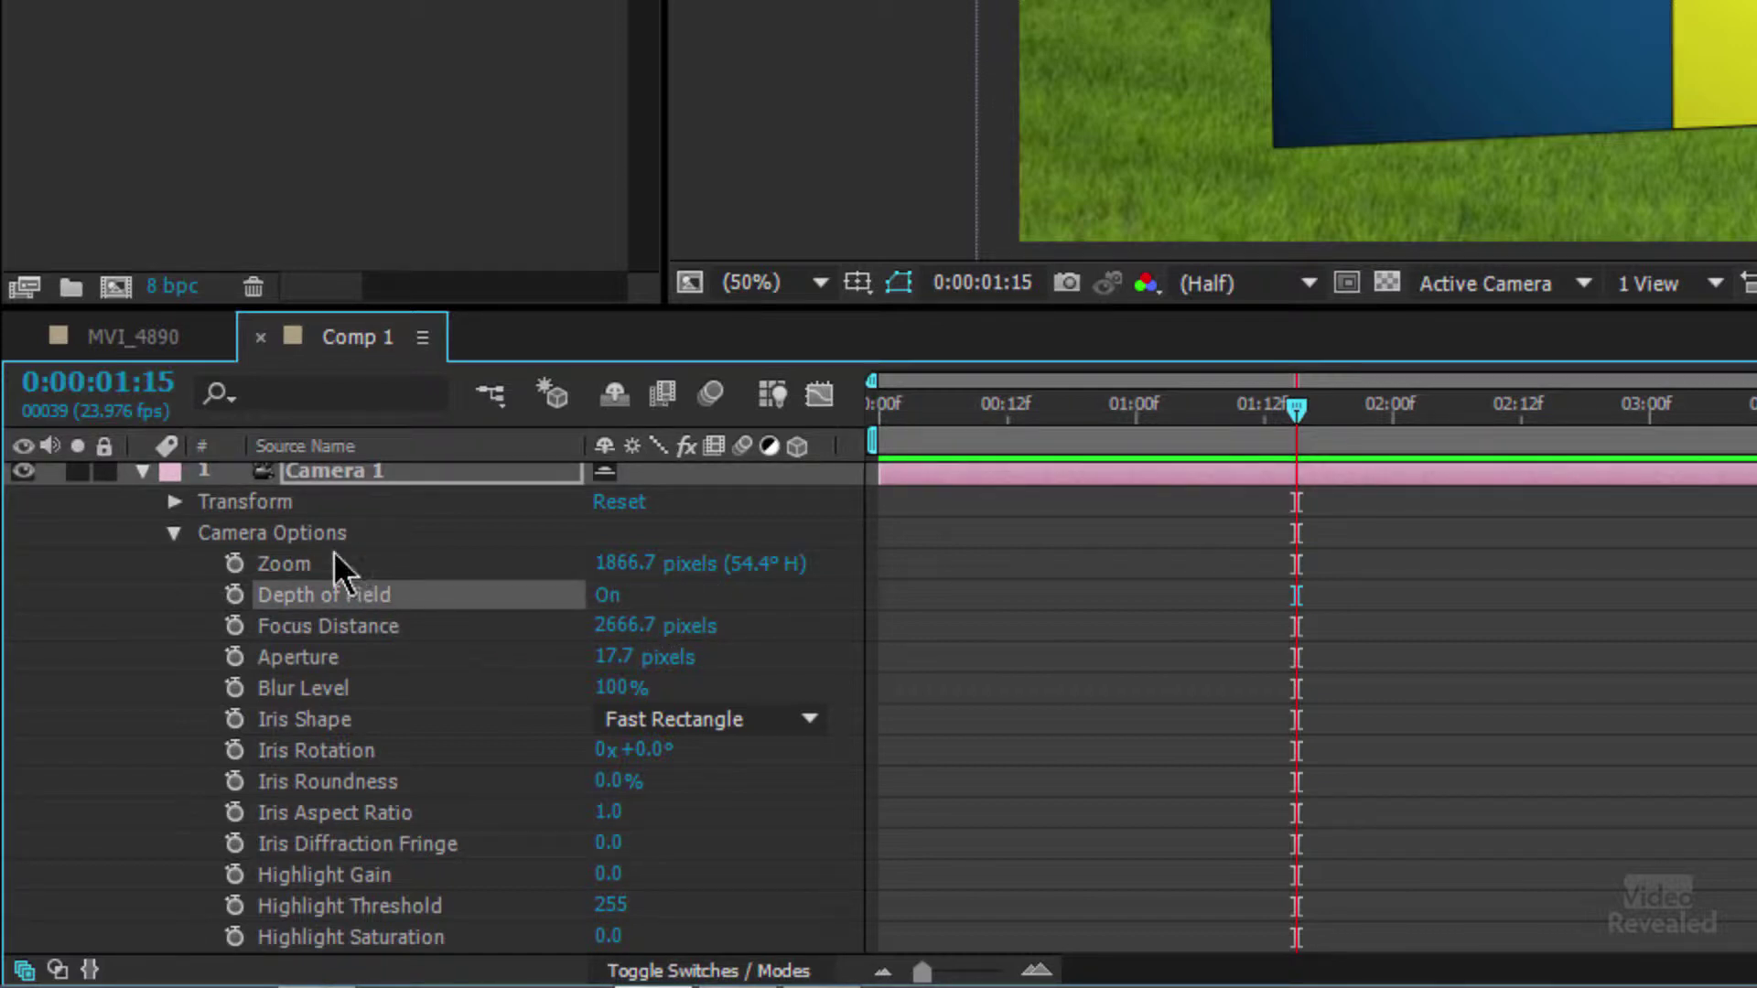
Examine the depth of field, focus distance and aperture values in Camera 1's settings, and collapse the camera's properties
{"action": "double_click", "coordinate": [317, 478]}
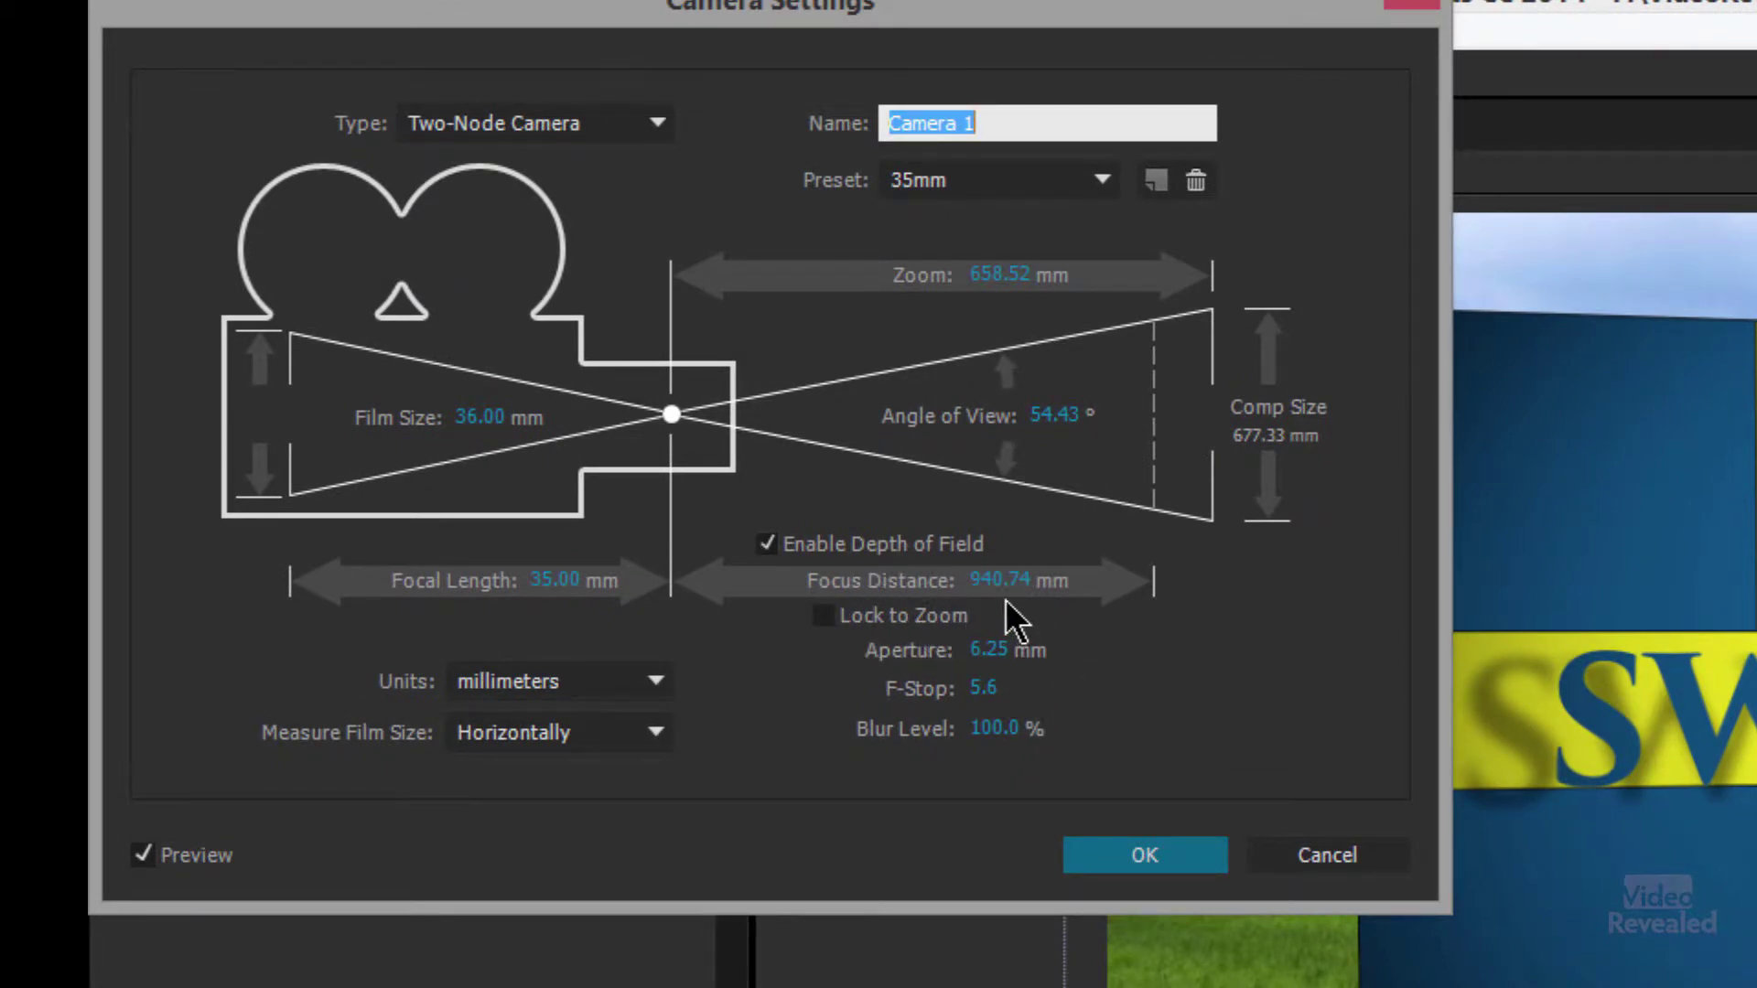
{"action": "left_click", "coordinate": [1331, 855]}
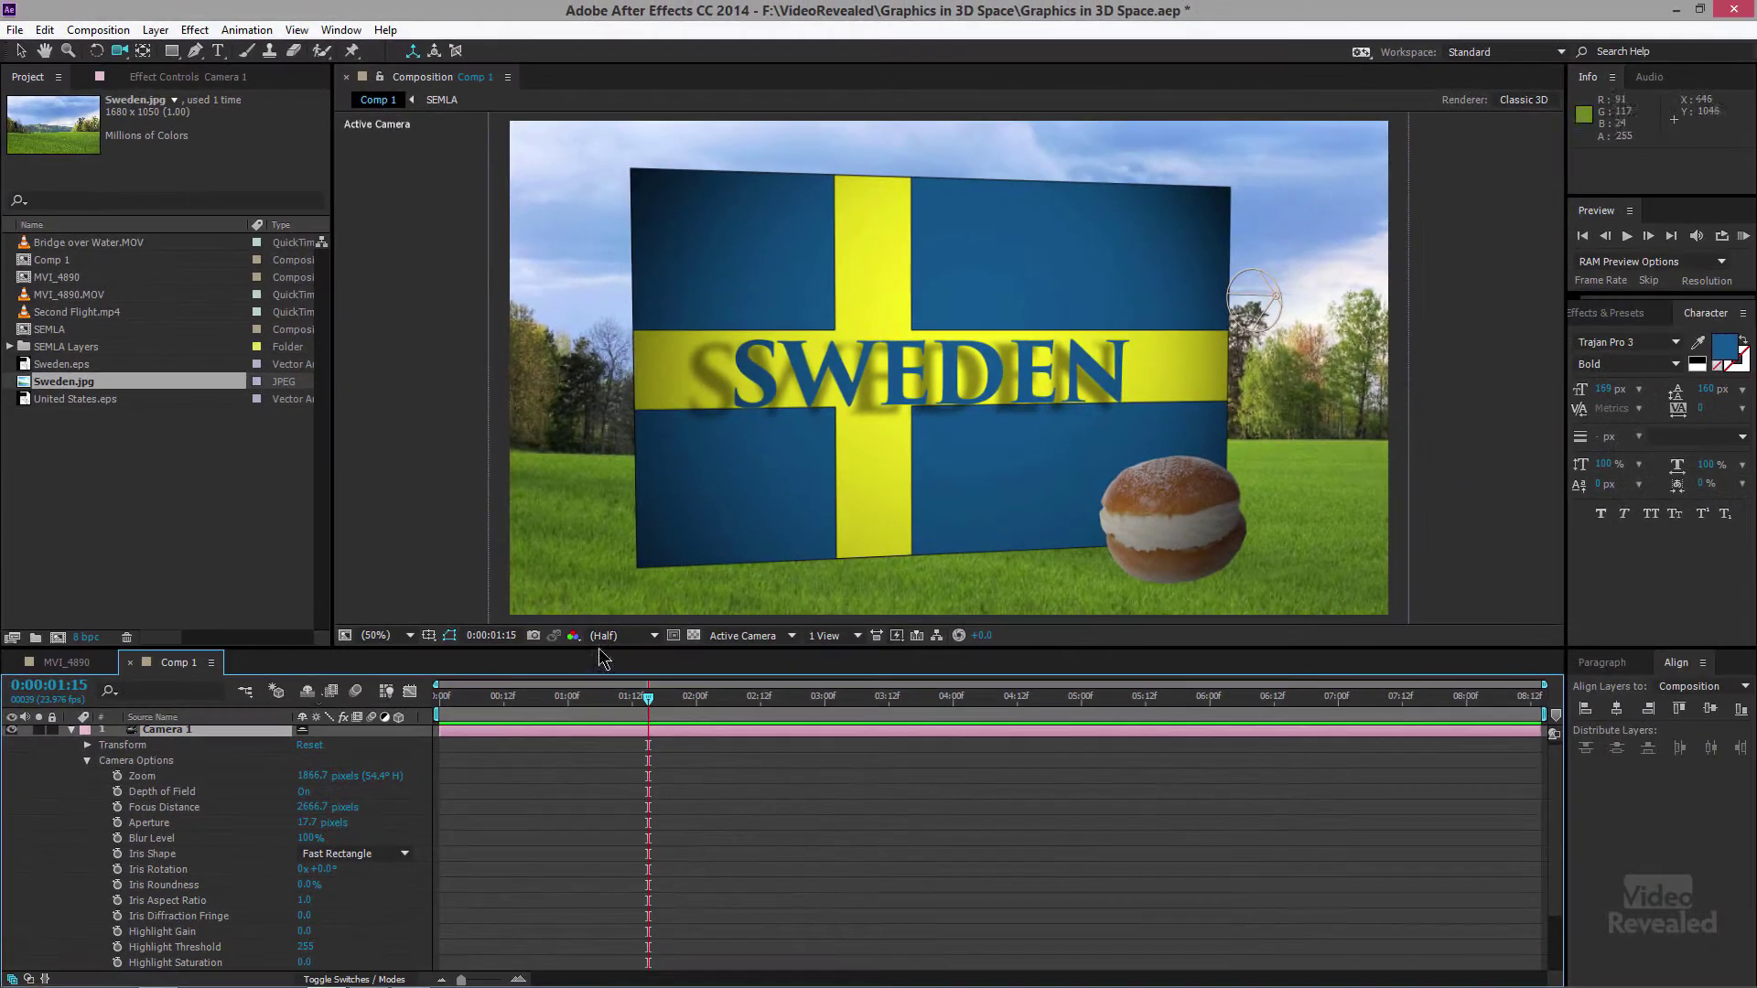
{"action": "left_click", "coordinate": [73, 731]}
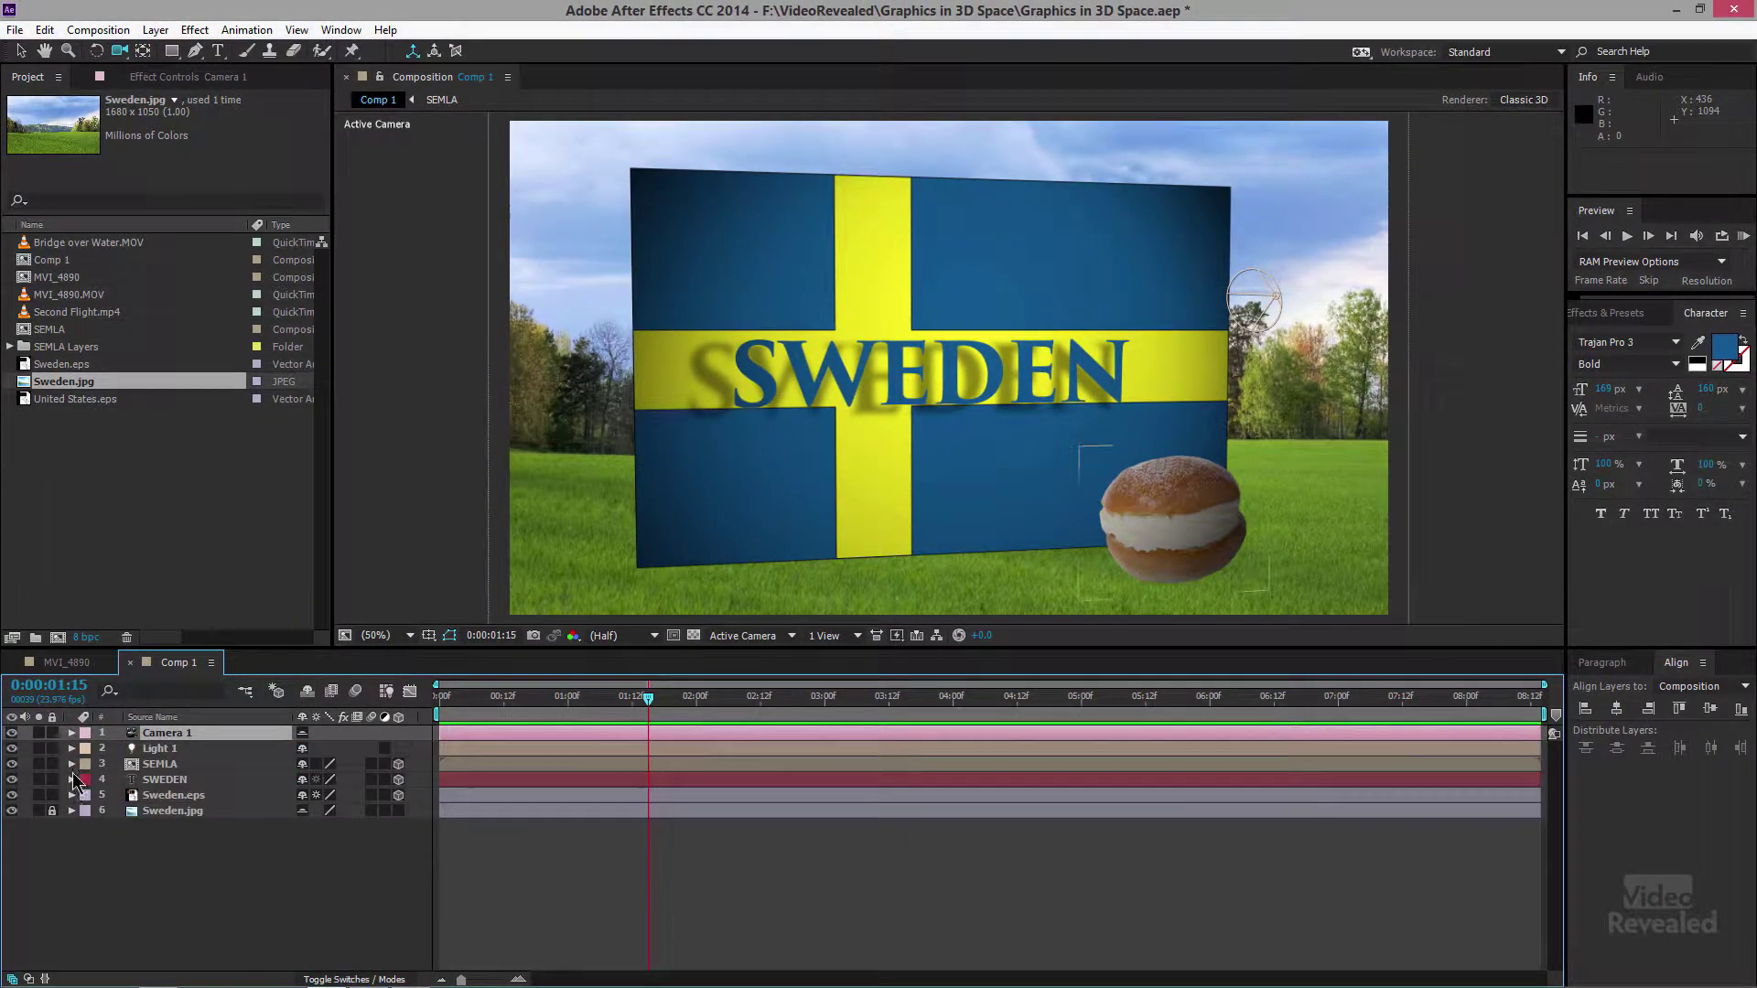